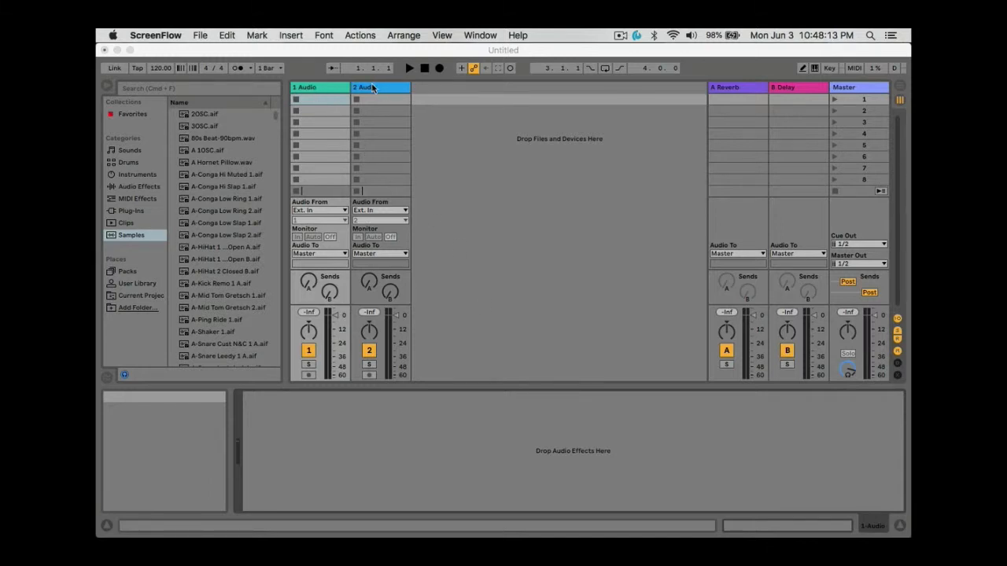
Load Square One TV - Mistakes Song.mp3 from the Downloaded by MediaHuman folder into track 2's first clip slot and show its waveform.
{"action": "mouse_move", "coordinate": [97, 442]}
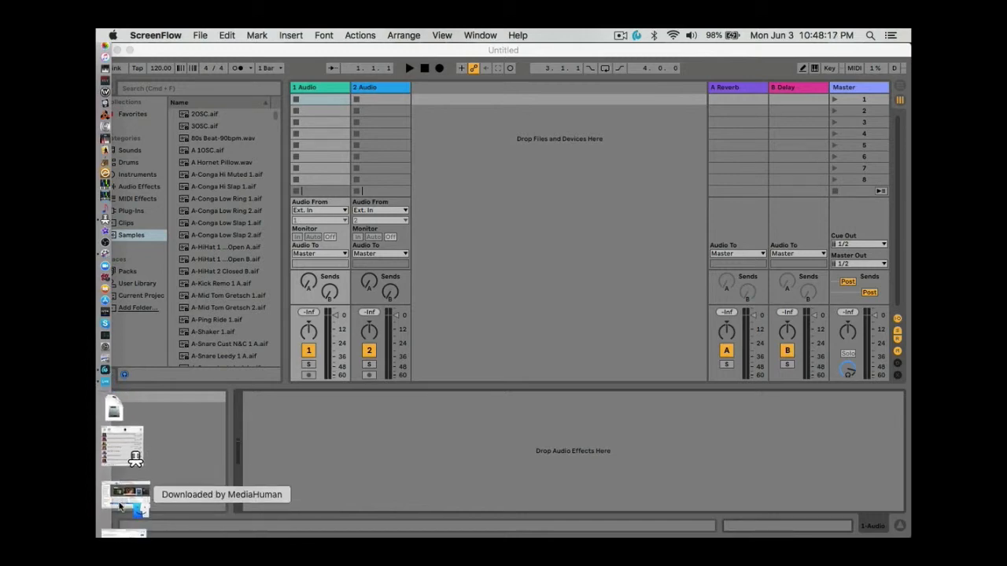
{"action": "left_click", "coordinate": [120, 507]}
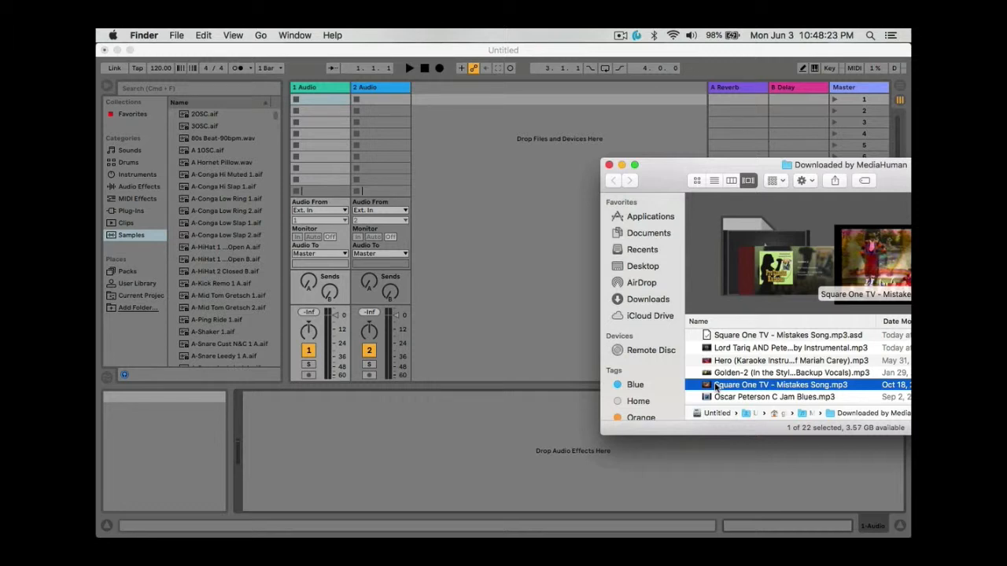
{"action": "left_click_drag", "start_coordinate": [715, 386], "coordinate": [366, 100]}
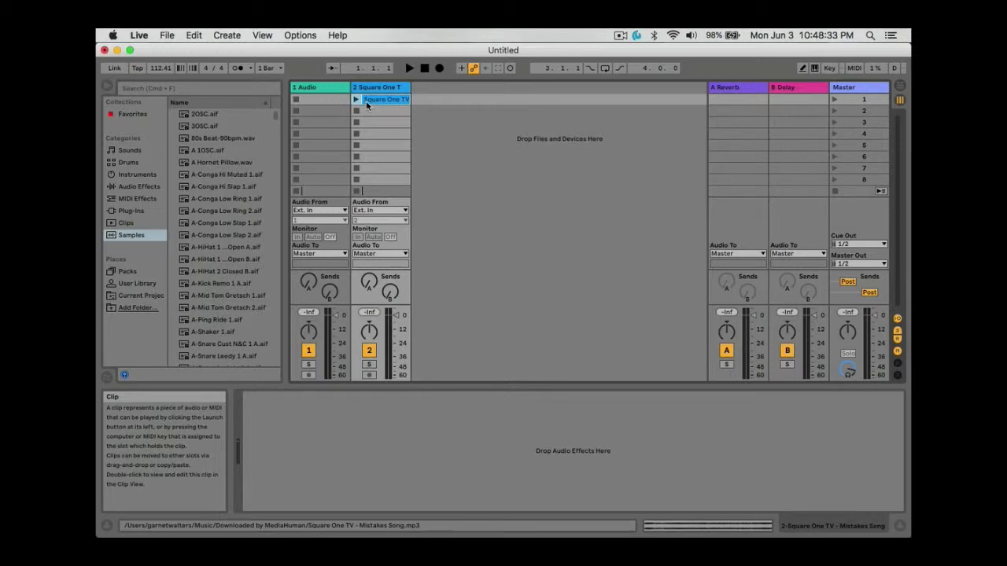
{"action": "double_click", "coordinate": [378, 99]}
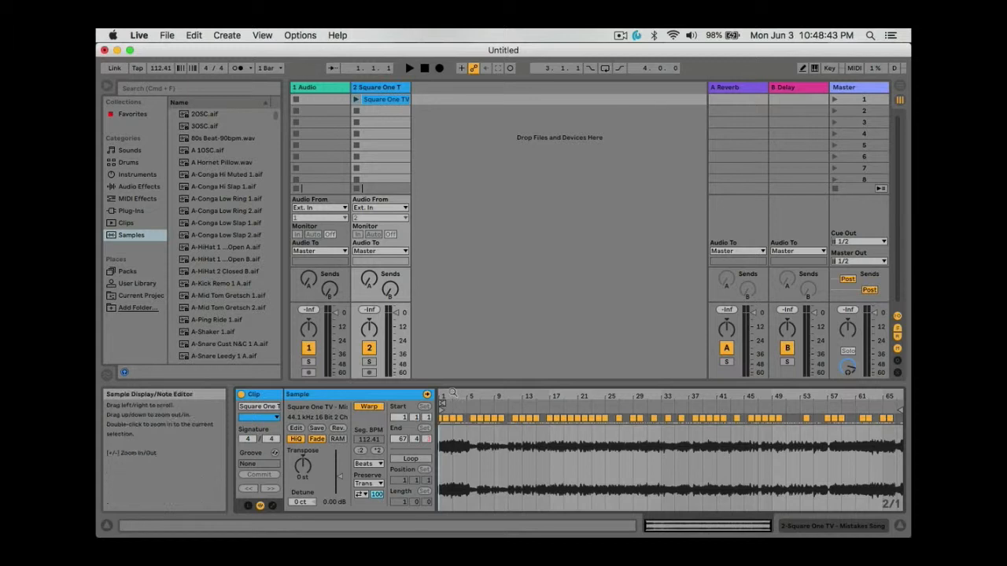
Examine the clip's waveform up to bar 11 and audition it from there with the system volume at maximum.
{"action": "left_click_drag", "start_coordinate": [453, 393], "coordinate": [570, 456]}
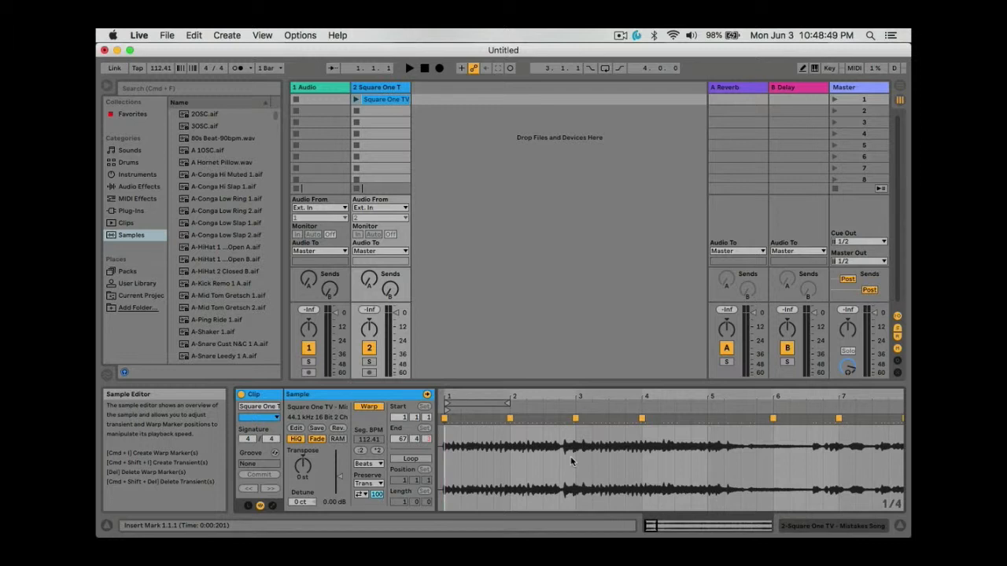
{"action": "scroll", "coordinate": [571, 458], "scroll_direction": "right", "scroll_amount": 8}
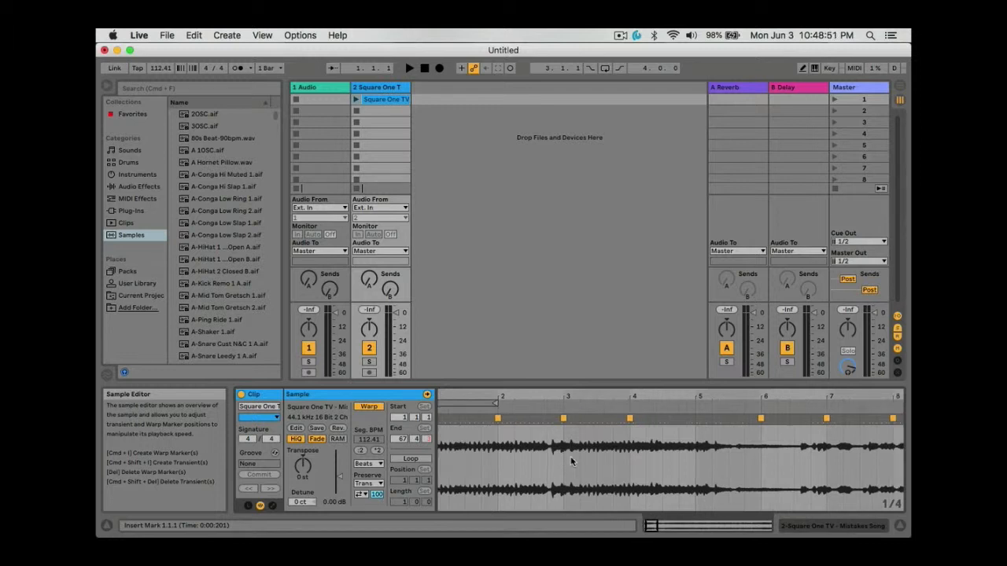
{"action": "scroll", "coordinate": [562, 463], "scroll_direction": "right", "scroll_amount": 9}
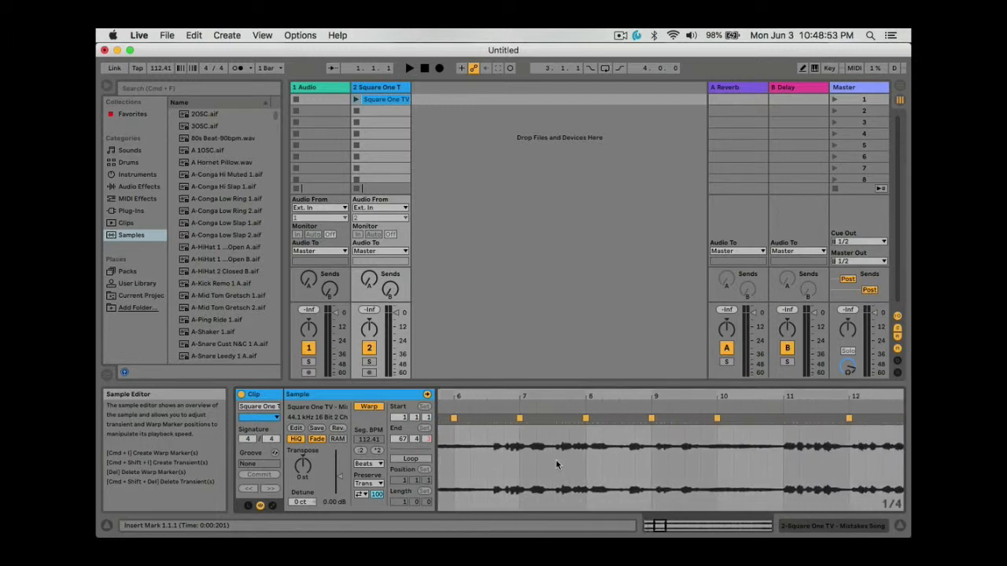
{"action": "left_click", "coordinate": [563, 465]}
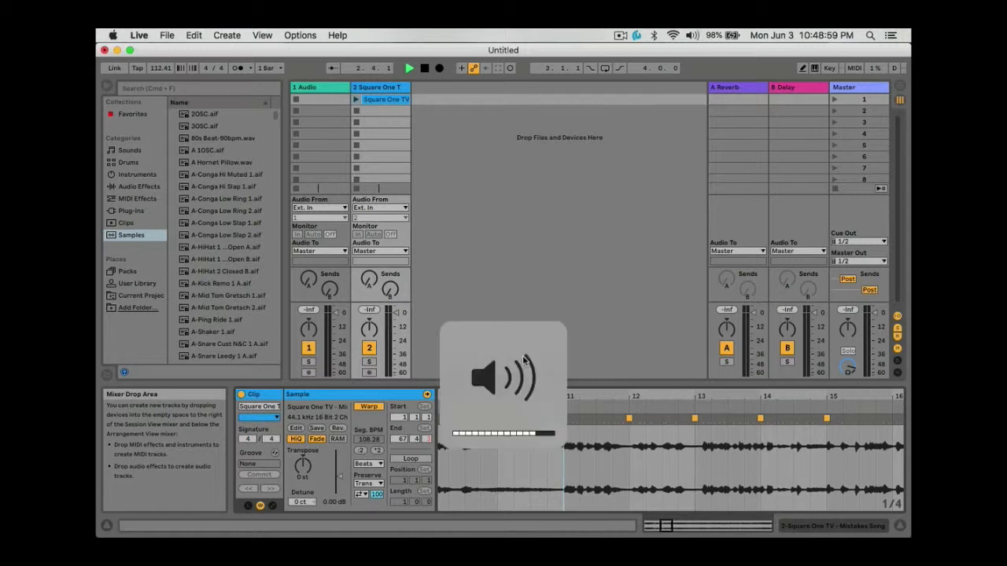
{"action": "key", "text": "XF86AudioRaiseVolume"}
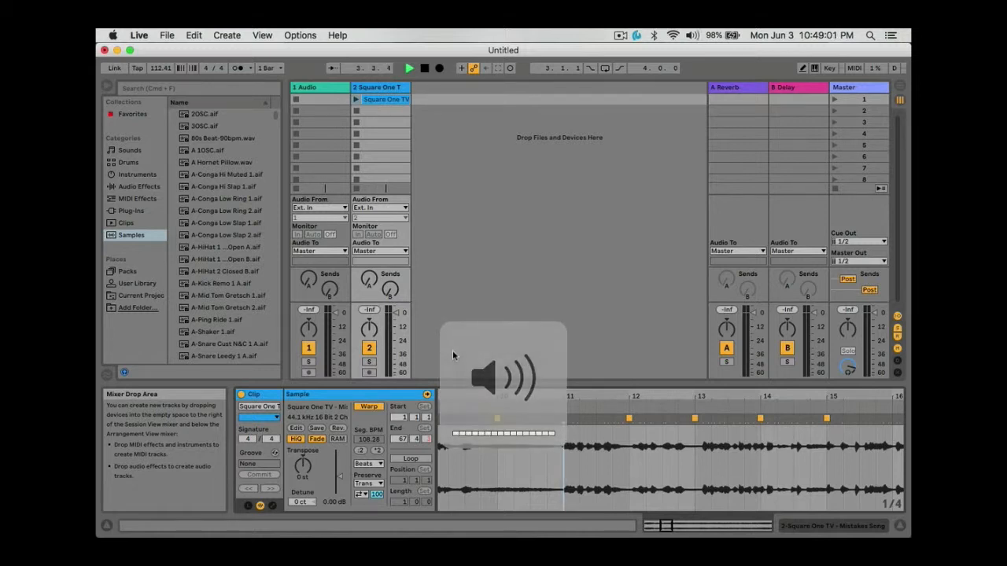
{"action": "key", "text": "space"}
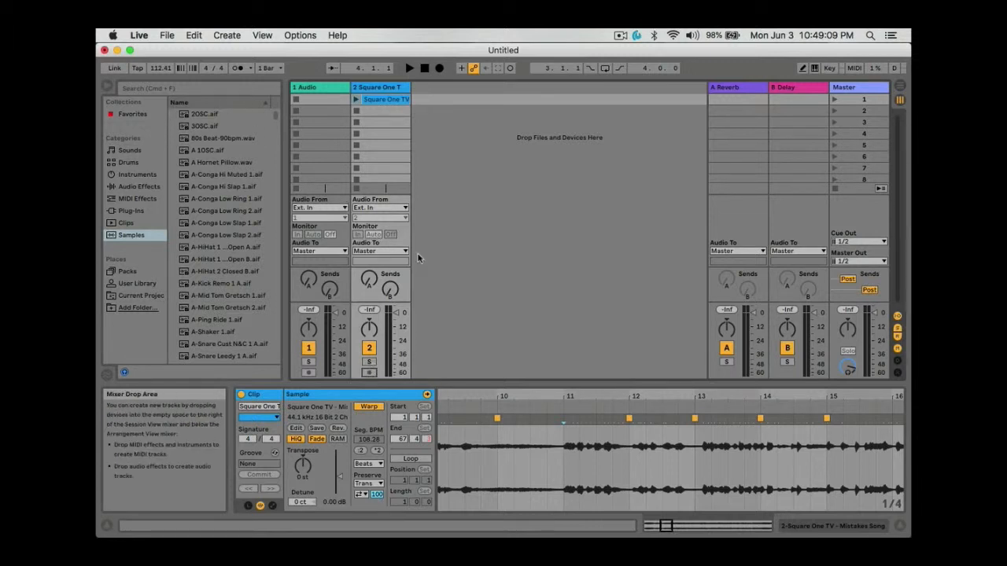
Check the output routing choices of track 2 and test playback once more.
{"action": "left_click", "coordinate": [383, 252]}
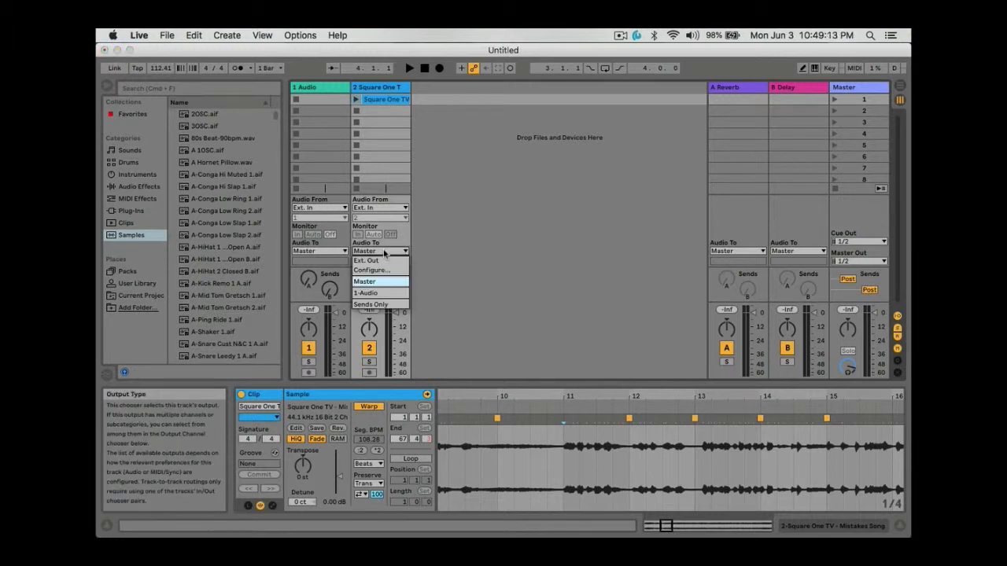
{"action": "left_click", "coordinate": [448, 277]}
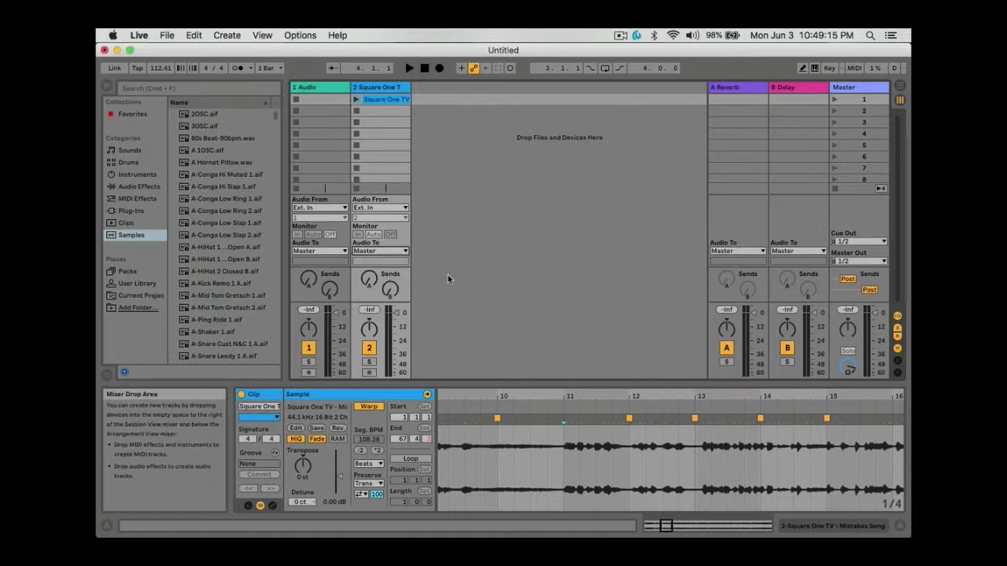
{"action": "key", "text": "space"}
{"action": "key", "text": "space"}
Set the audio output device to Built-in Output (0 In, 2 Out) in the preferences.
{"action": "left_click", "coordinate": [163, 37]}
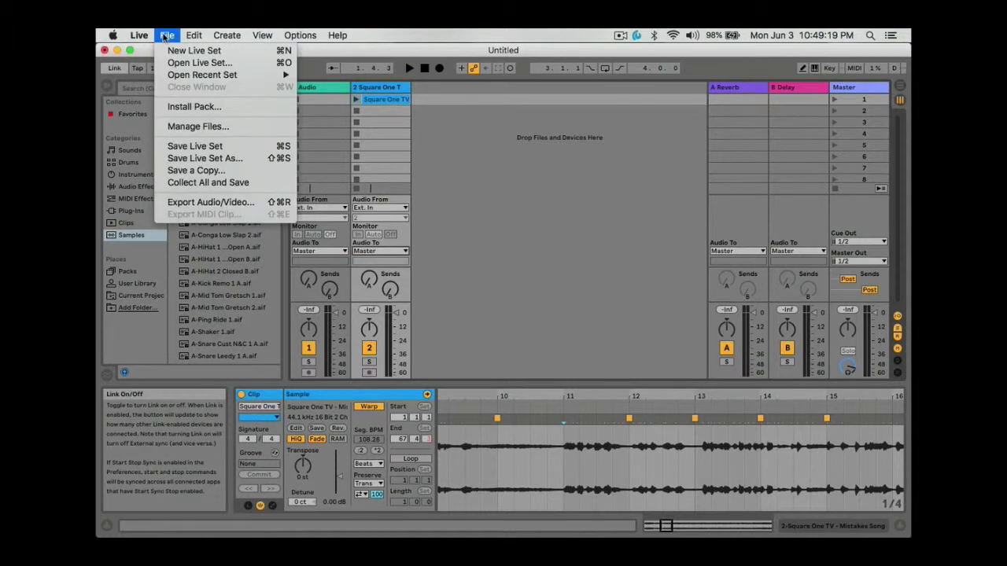
{"action": "mouse_move", "coordinate": [137, 35]}
{"action": "left_click", "coordinate": [149, 71]}
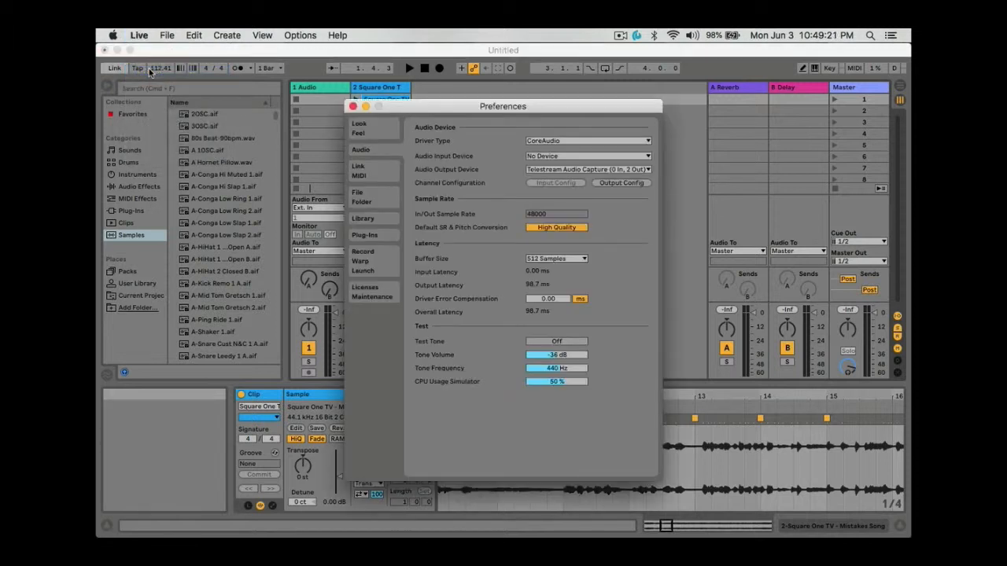
{"action": "left_click", "coordinate": [533, 170]}
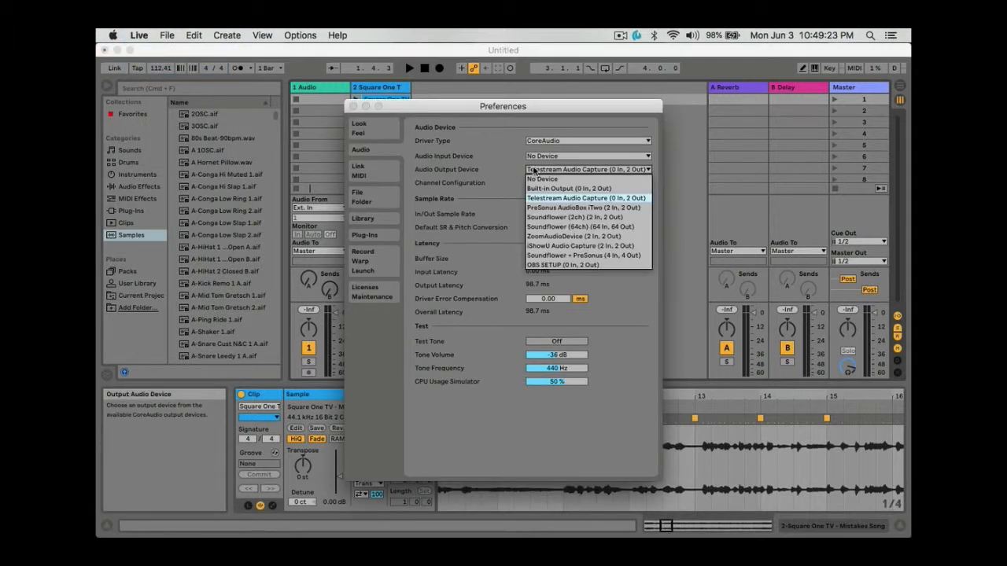
{"action": "left_click", "coordinate": [541, 189]}
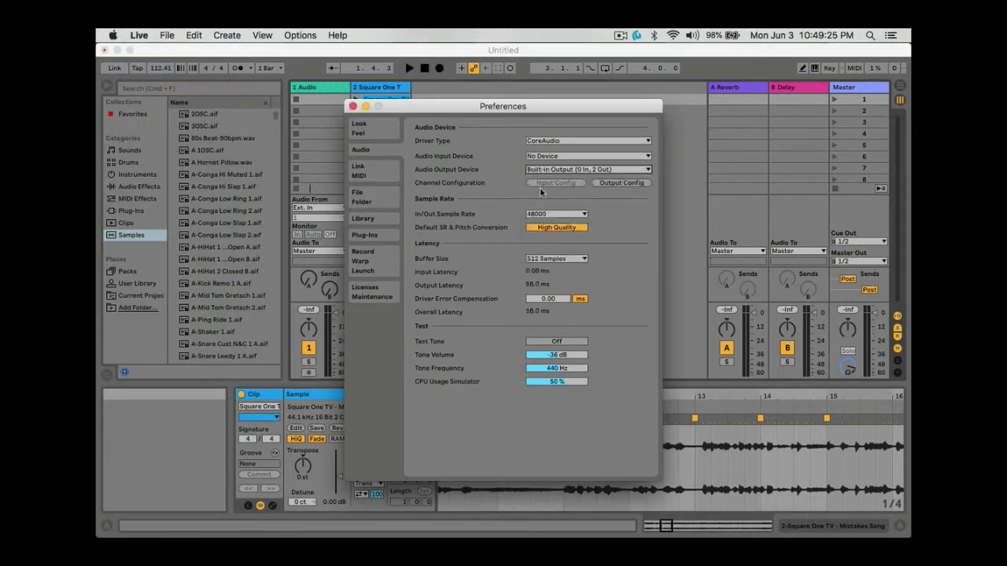
{"action": "left_click", "coordinate": [353, 106]}
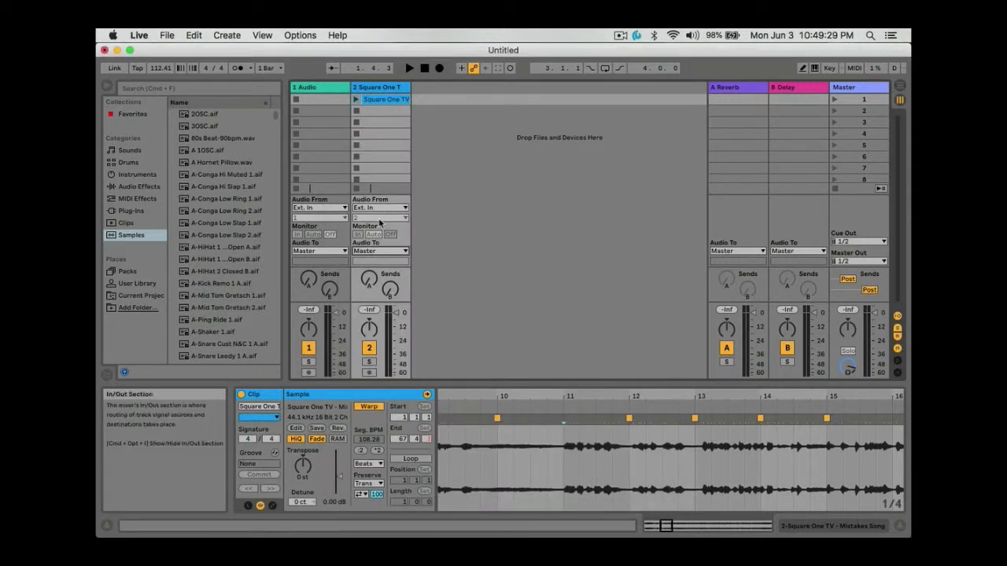
Launch the song clip and listen onward from bar 11 to locate the section to loop.
{"action": "left_click", "coordinate": [357, 100]}
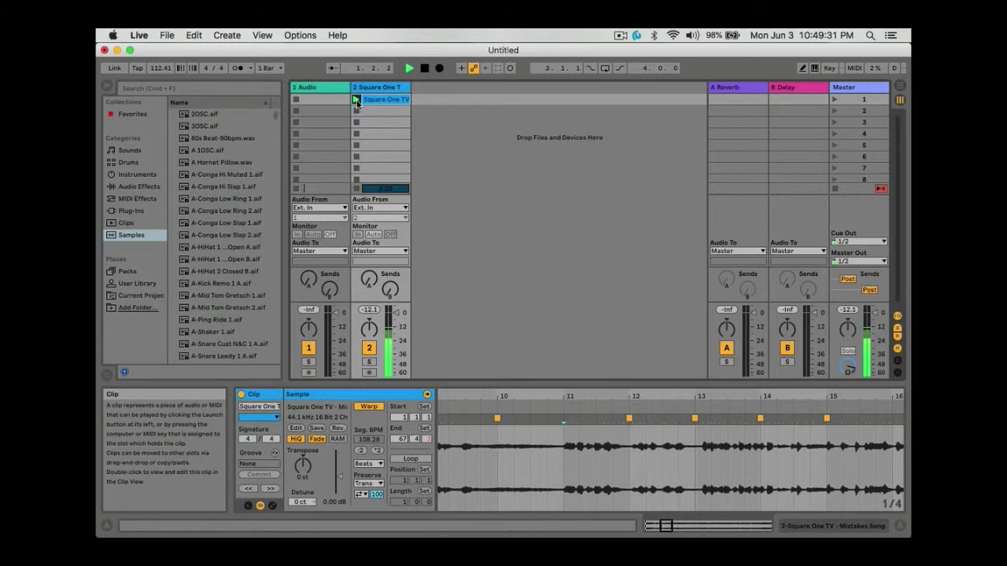
{"action": "key", "text": "space"}
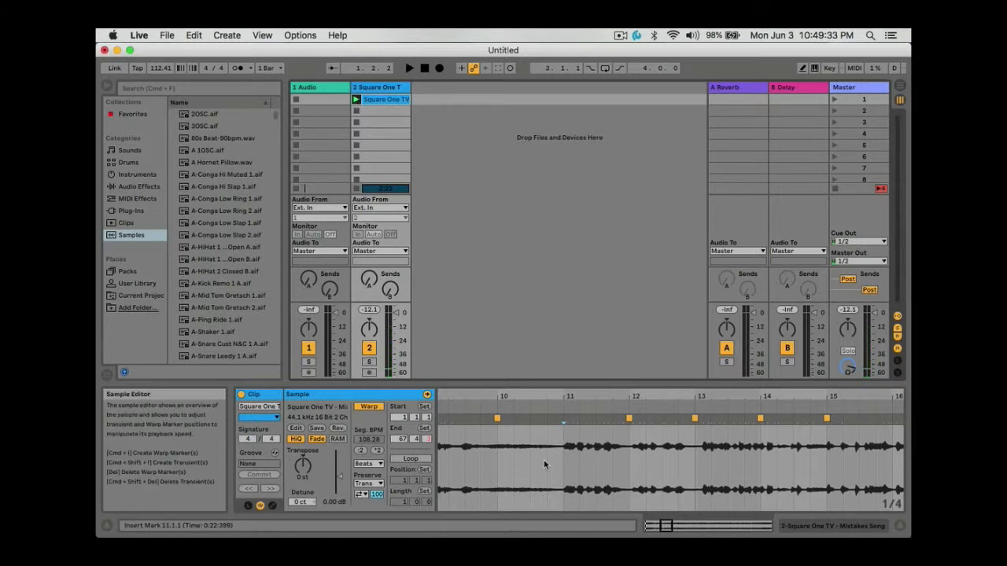
{"action": "left_click", "coordinate": [563, 469]}
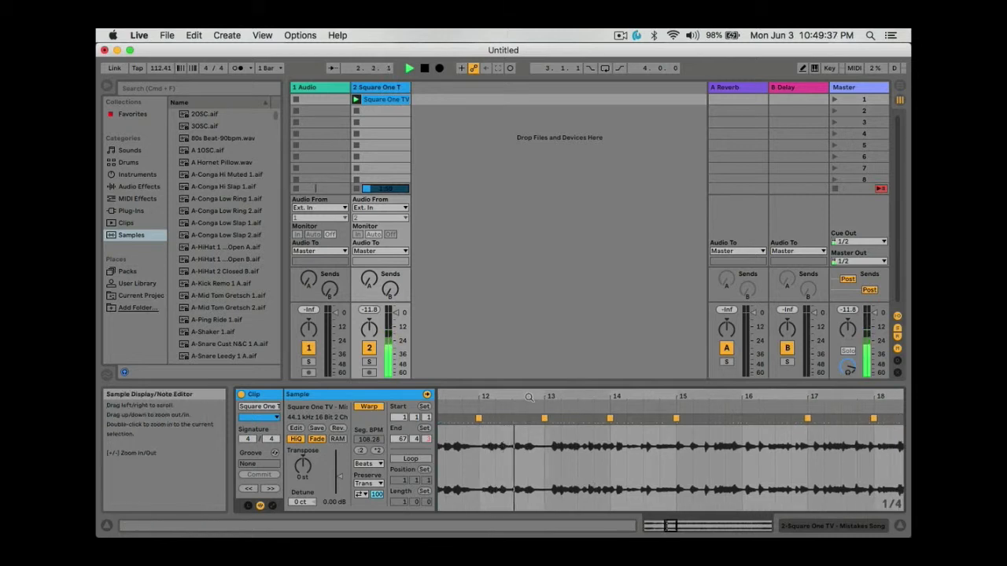
{"action": "mouse_move", "coordinate": [529, 397]}
{"action": "left_mouse_down"}
{"action": "mouse_move", "coordinate": [529, 425]}
{"action": "mouse_move", "coordinate": [528, 377]}
{"action": "left_mouse_up"}
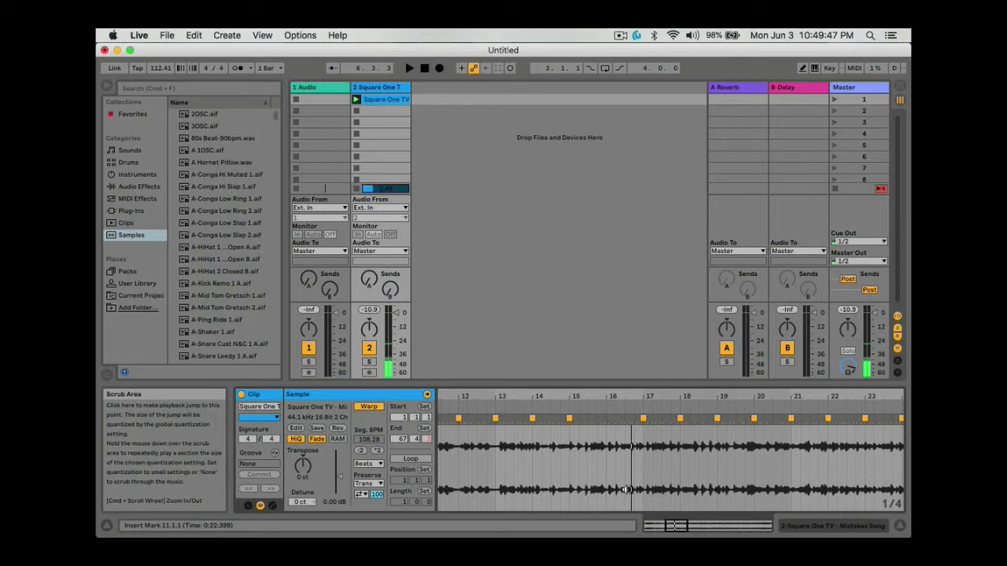
Enable looping on the clip with the loop starting at bar 15 and lasting two bars.
{"action": "left_click", "coordinate": [571, 439]}
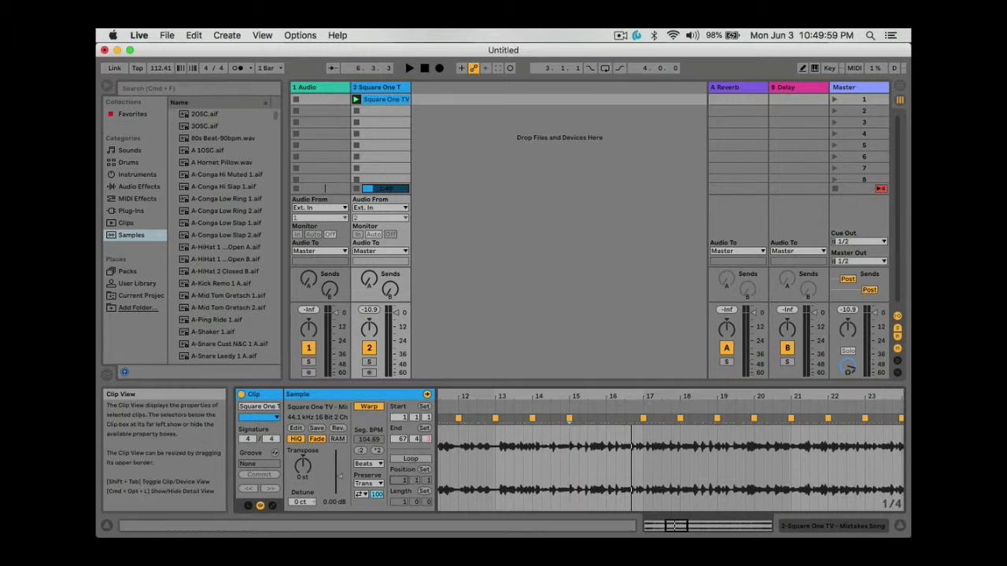
{"action": "left_click_drag", "start_coordinate": [401, 480], "coordinate": [401, 464]}
{"action": "left_click", "coordinate": [409, 460]}
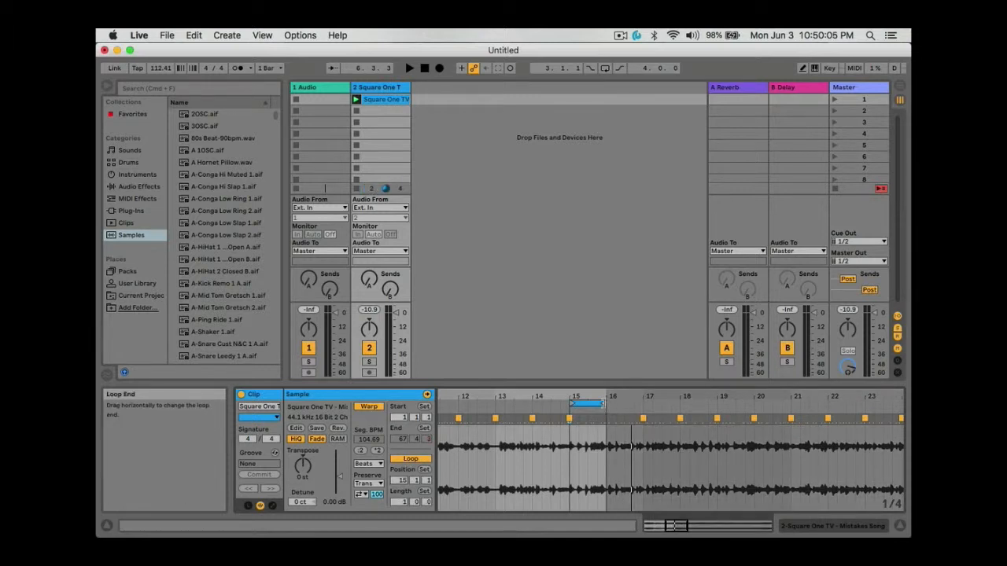
{"action": "left_click_drag", "start_coordinate": [606, 406], "coordinate": [642, 405]}
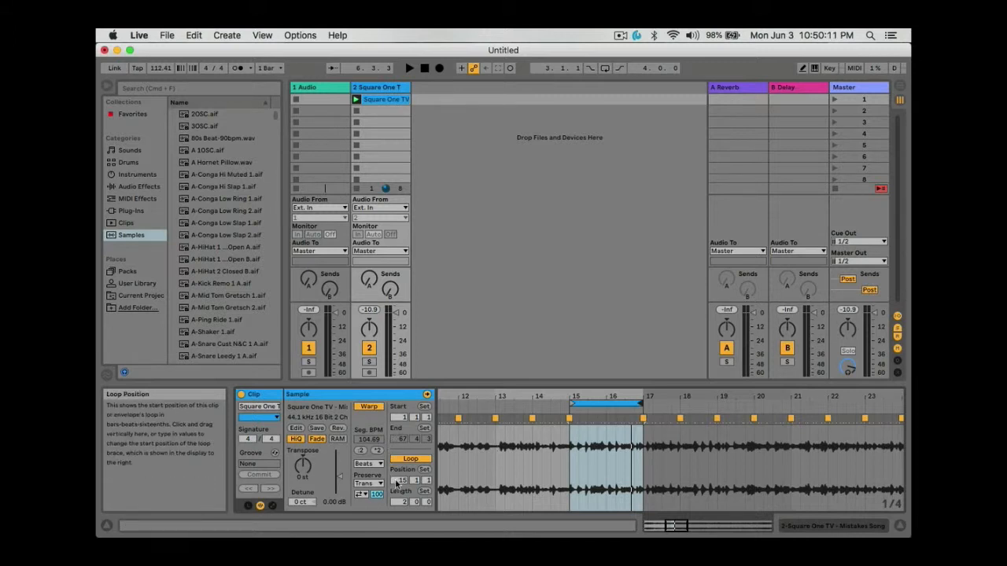
Set the clip's start to bar 15 and audition the two-bar loop.
{"action": "left_click", "coordinate": [583, 407]}
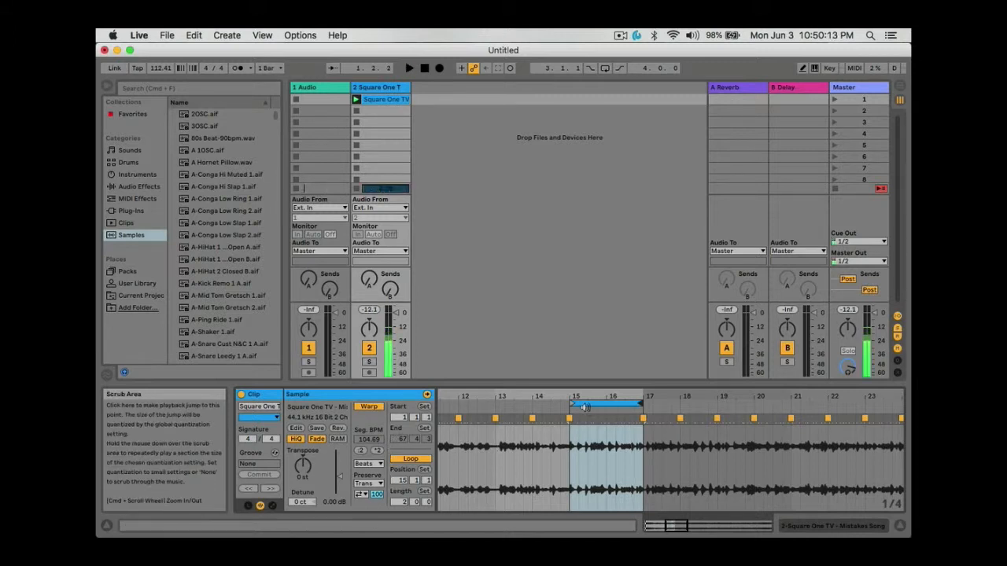
{"action": "left_click", "coordinate": [572, 404]}
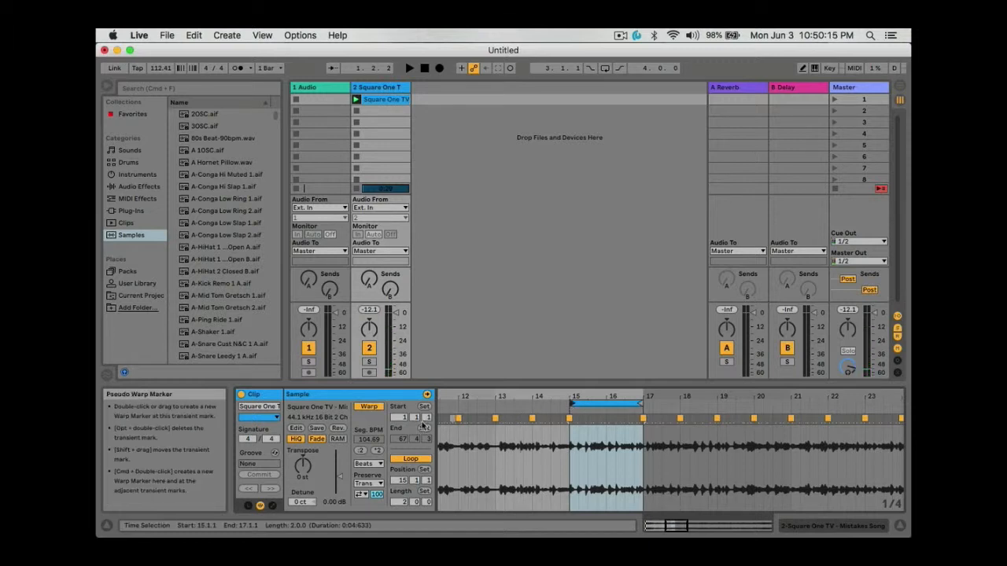
{"action": "left_click_drag", "start_coordinate": [402, 417], "coordinate": [402, 370]}
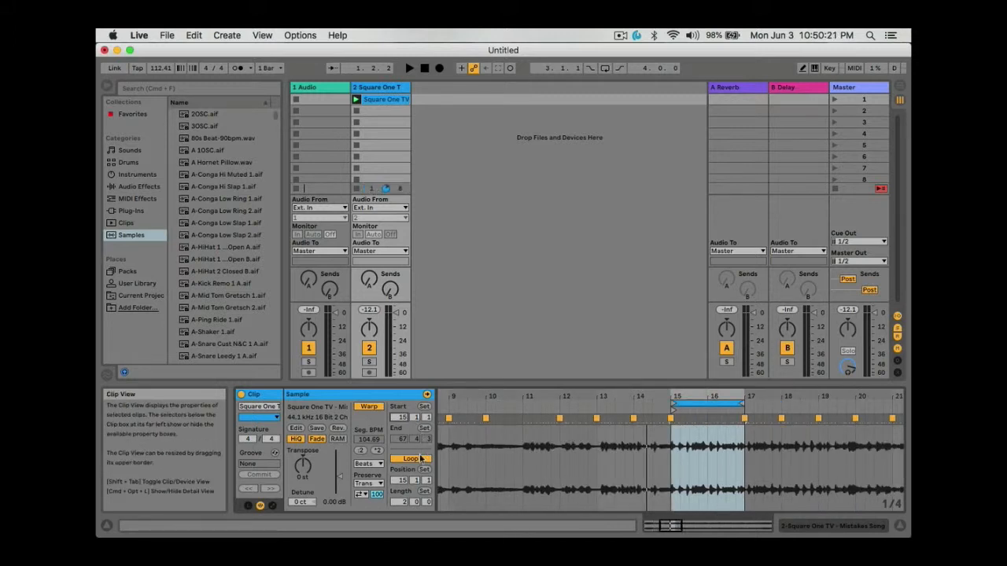
{"action": "key", "text": "space"}
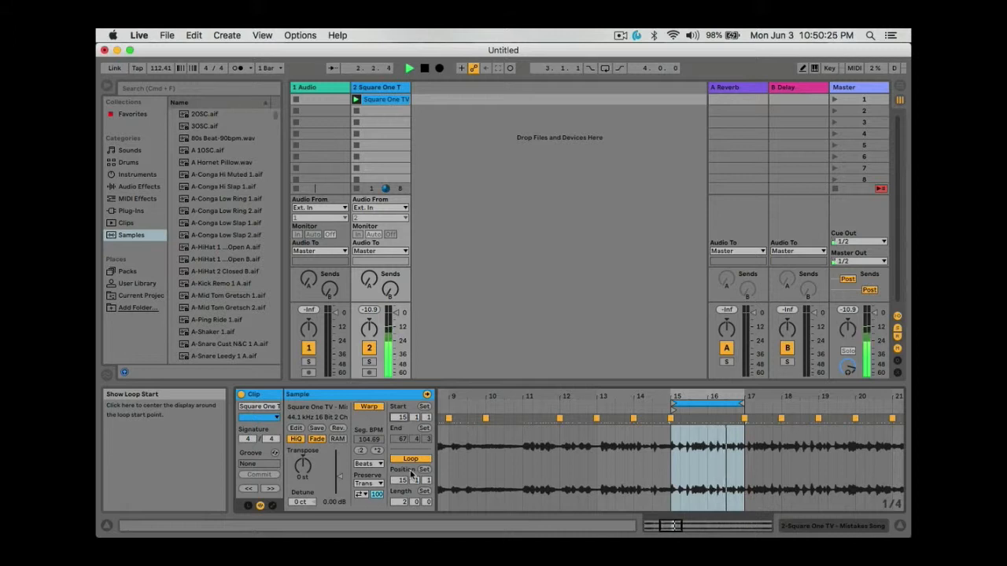
{"action": "key", "text": "space"}
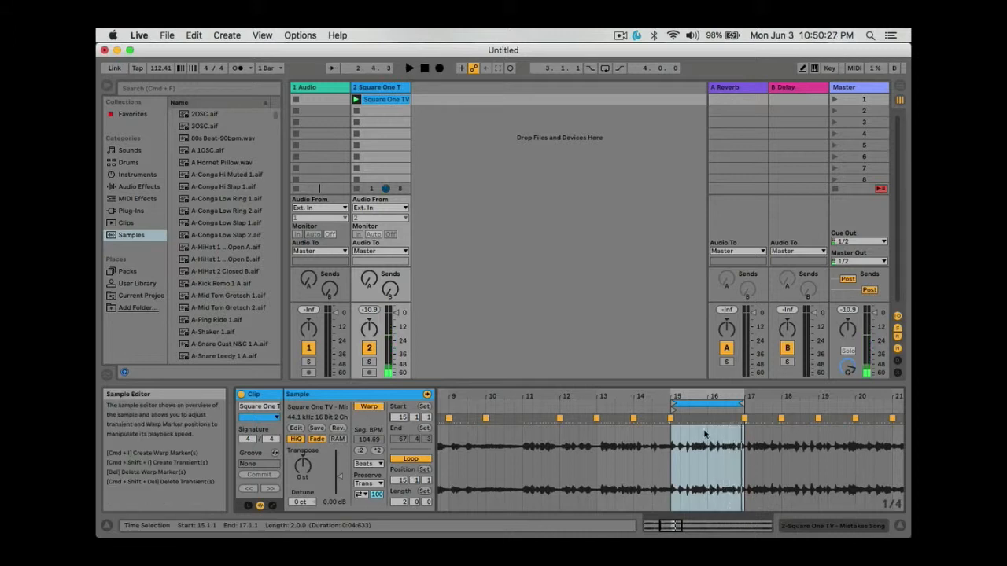
Trim the loop's end back in small amounts to just past beat 16.3, auditioning the loop after each trim.
{"action": "left_click_drag", "start_coordinate": [734, 395], "coordinate": [733, 450]}
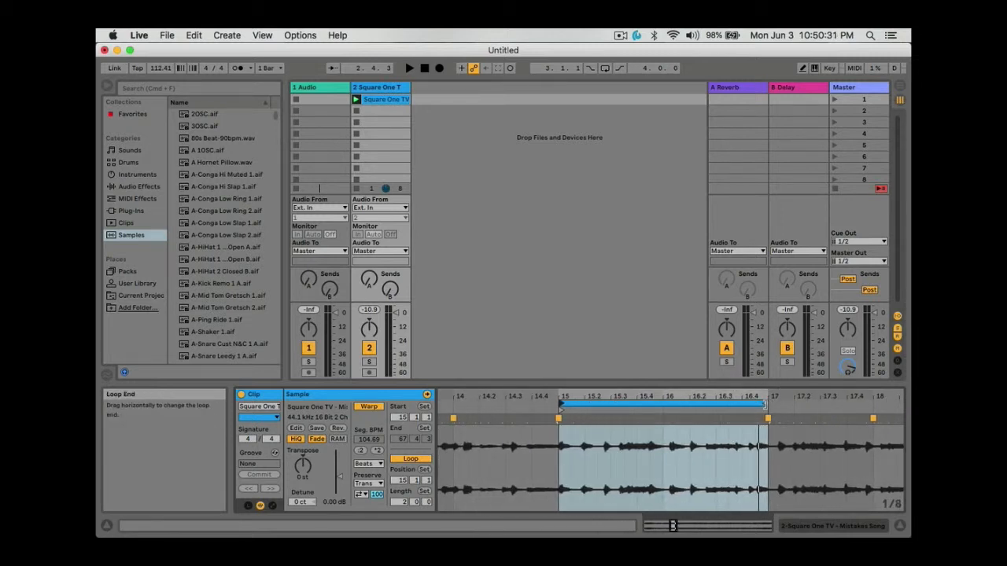
{"action": "left_click_drag", "start_coordinate": [764, 405], "coordinate": [756, 405]}
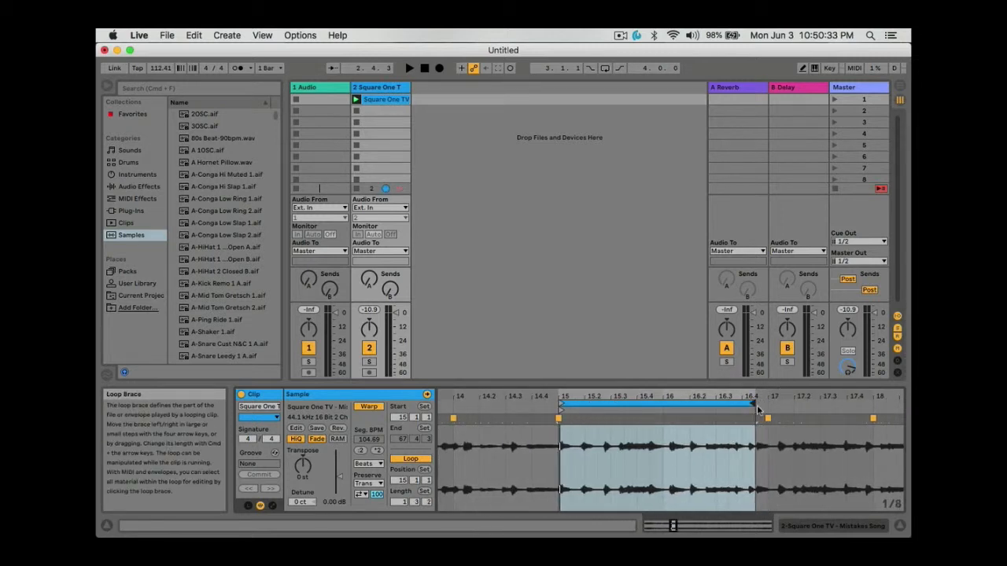
{"action": "key", "text": "space"}
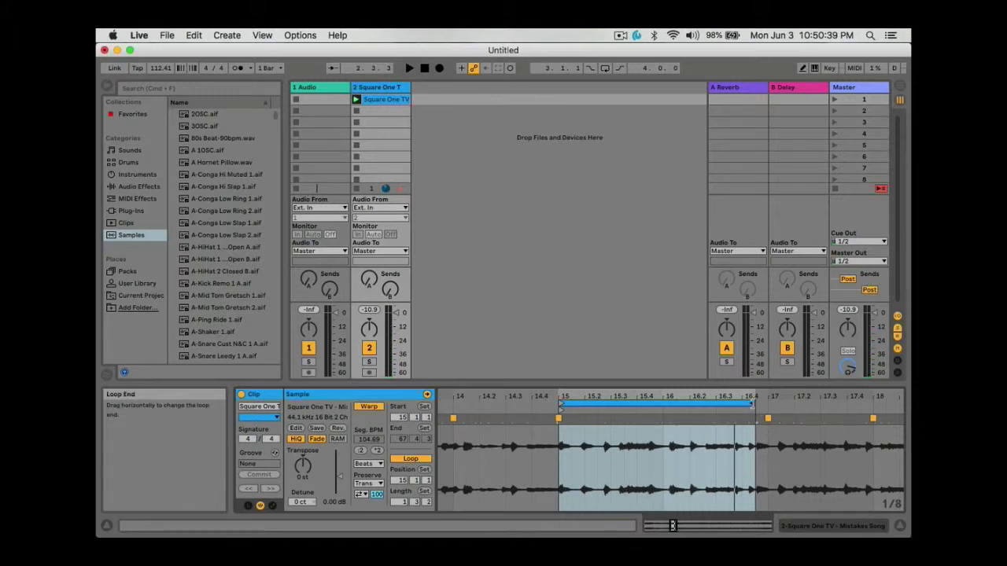
{"action": "left_click_drag", "start_coordinate": [751, 404], "coordinate": [737, 407]}
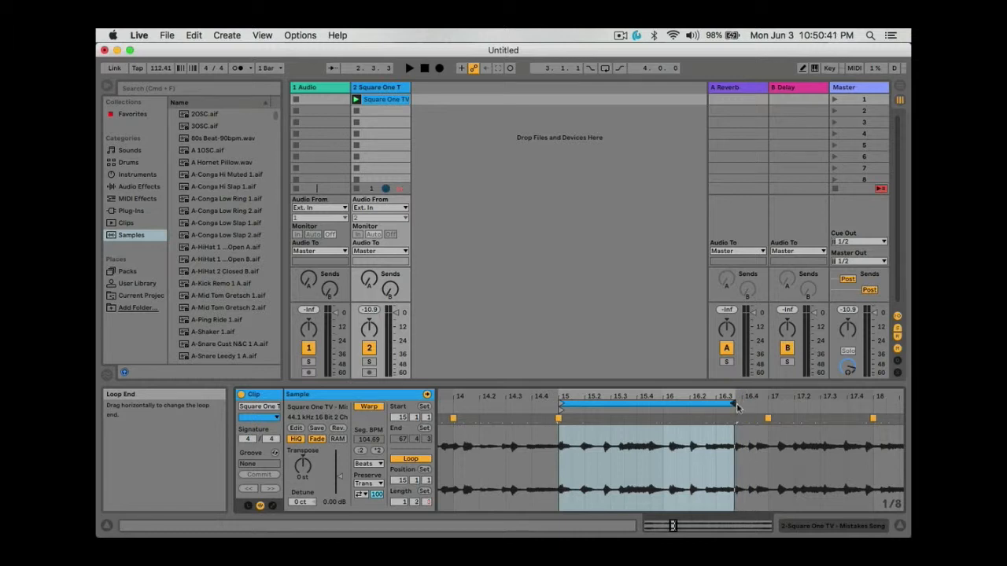
{"action": "key", "text": "space"}
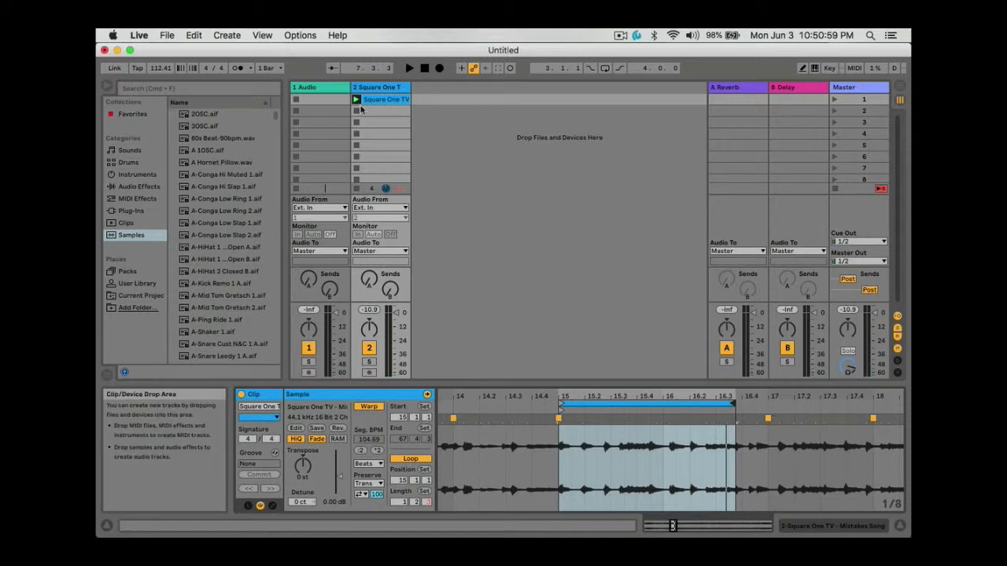
Crop the clip's sample to the loop region running from bar 15 to just past beat 16.3.
{"action": "left_click", "coordinate": [195, 35]}
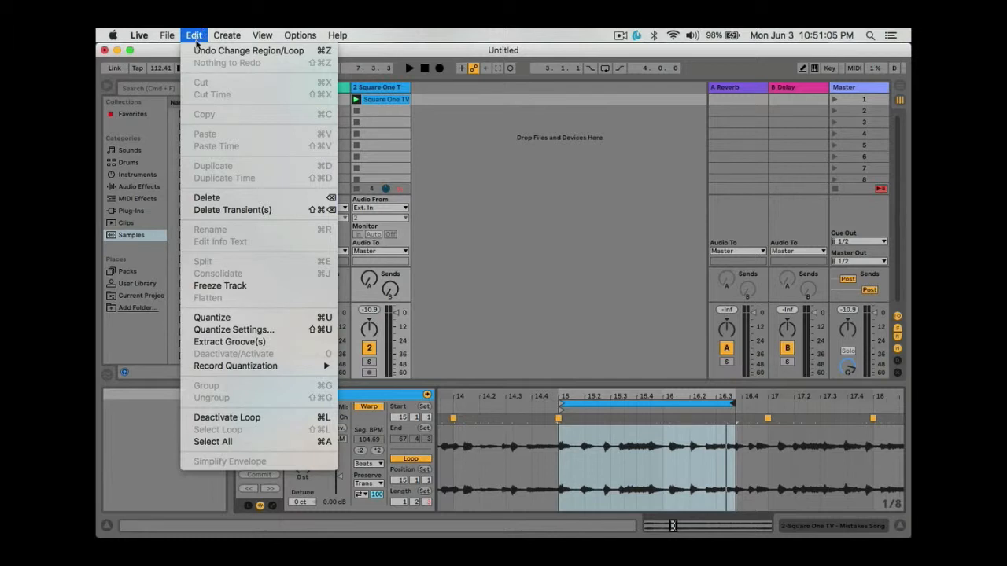
{"action": "left_click", "coordinate": [633, 452]}
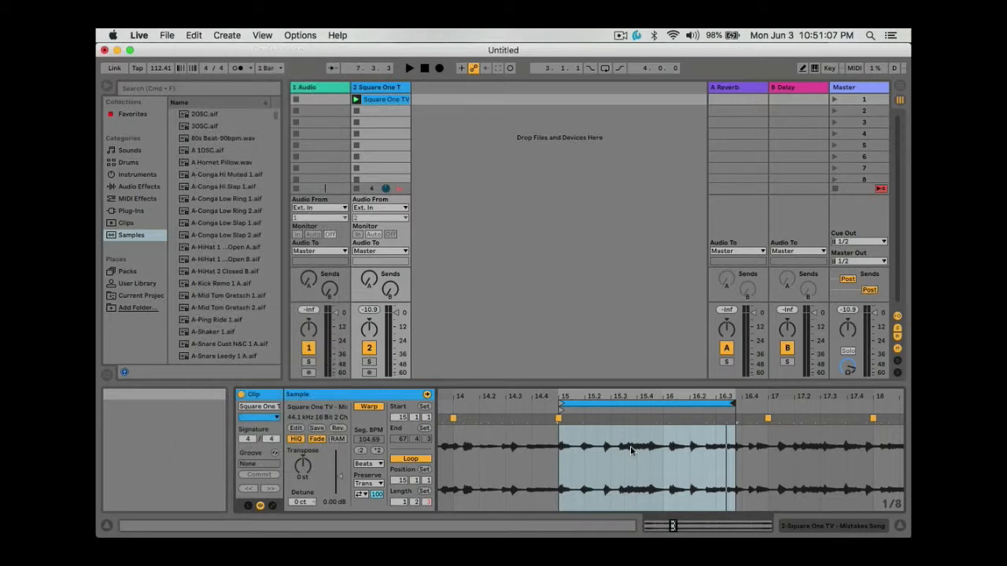
{"action": "right_click", "coordinate": [634, 465]}
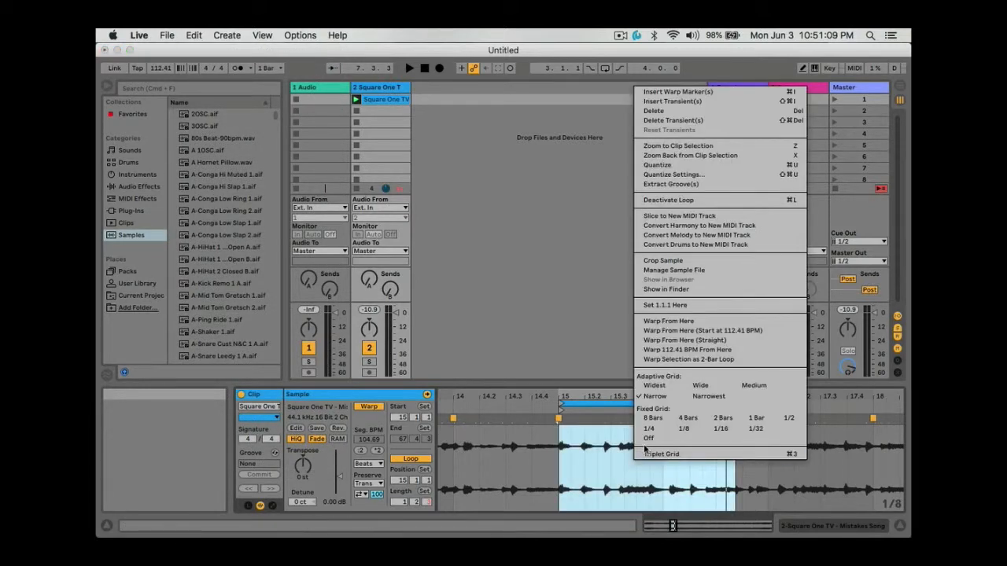
{"action": "left_click", "coordinate": [593, 472]}
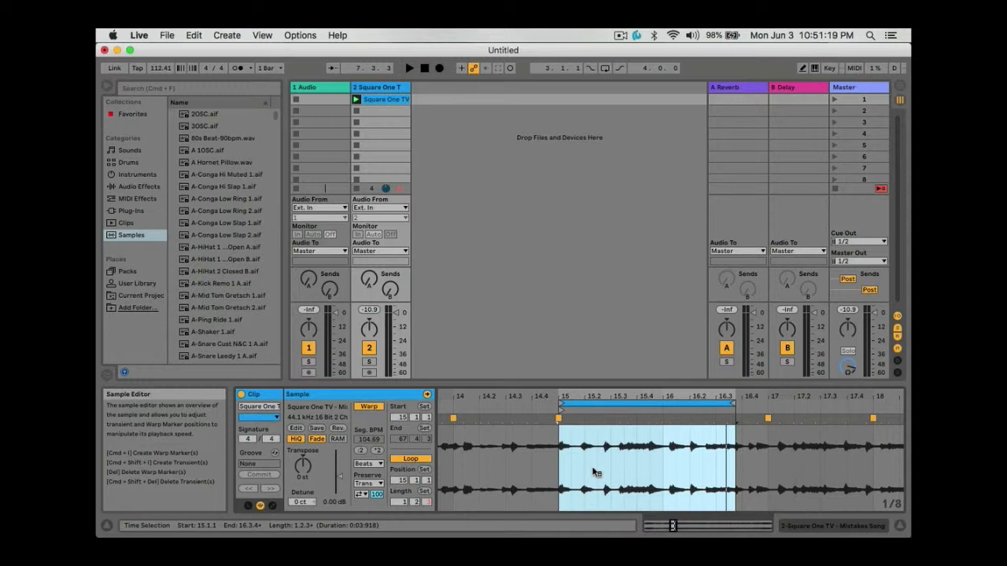
{"action": "right_click", "coordinate": [594, 472]}
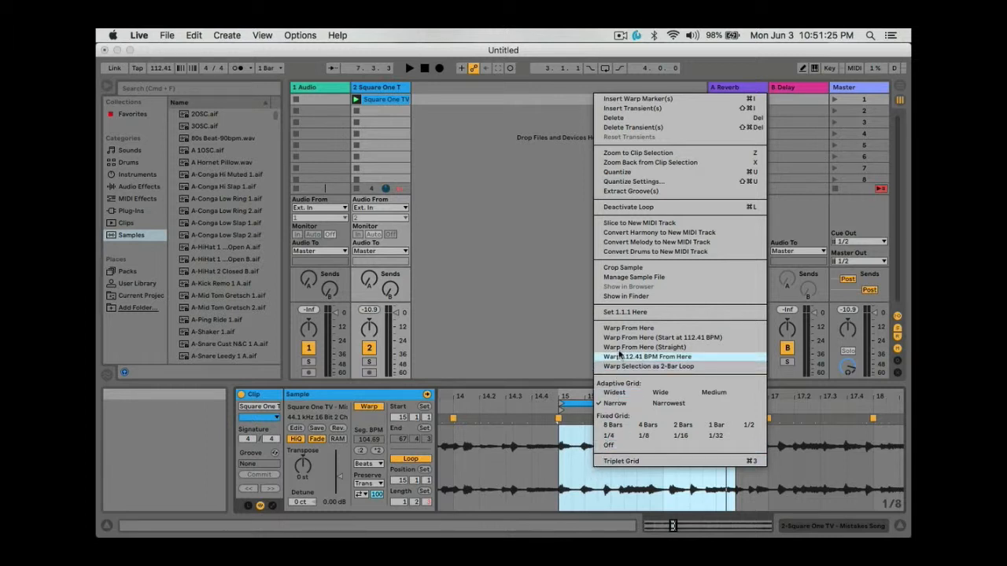
{"action": "left_click", "coordinate": [617, 268]}
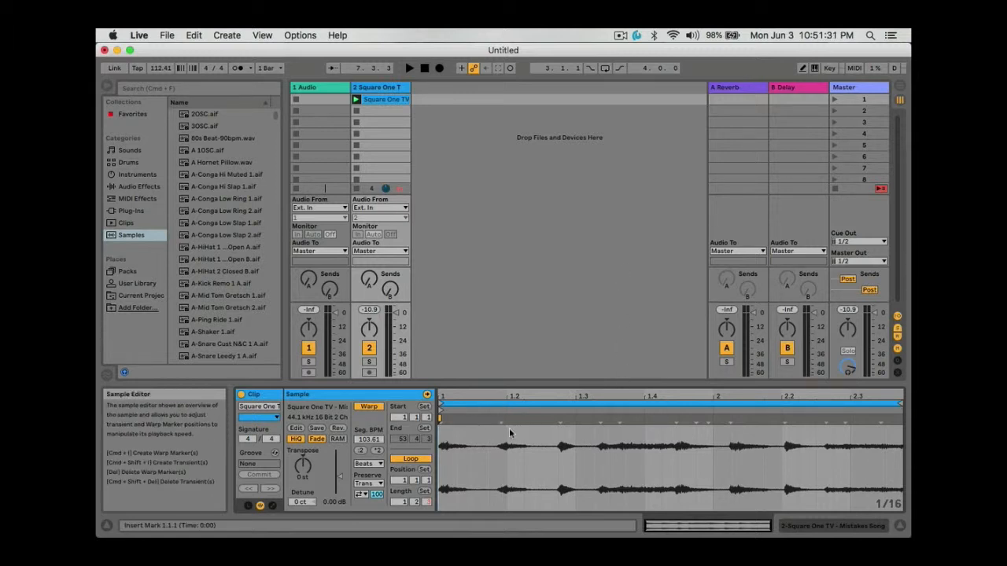
Try to align the transient near beat 2.2 exactly with the 2.2 grid line, auditioning the cropped loop before and after.
{"action": "key", "text": "space"}
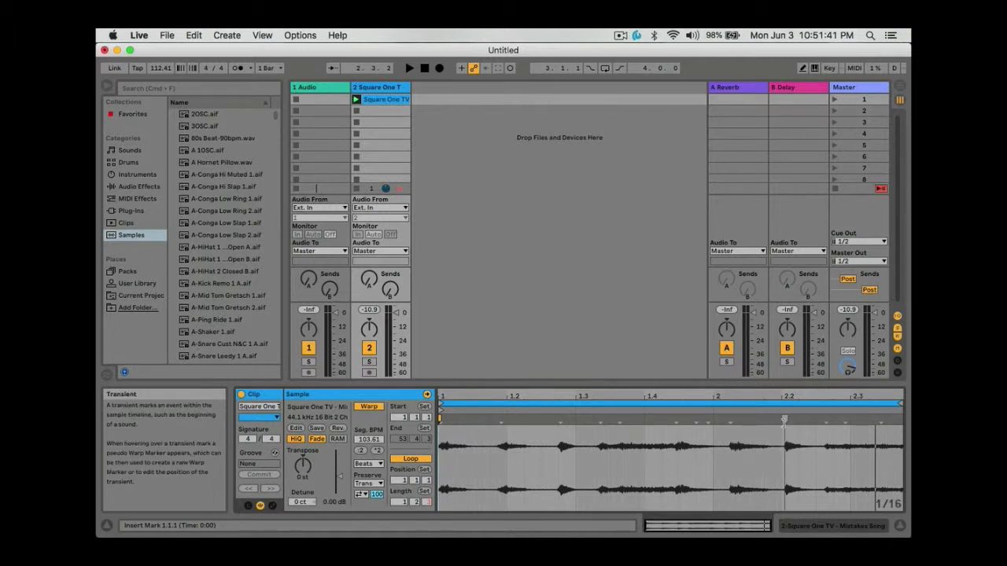
{"action": "left_click", "coordinate": [784, 419]}
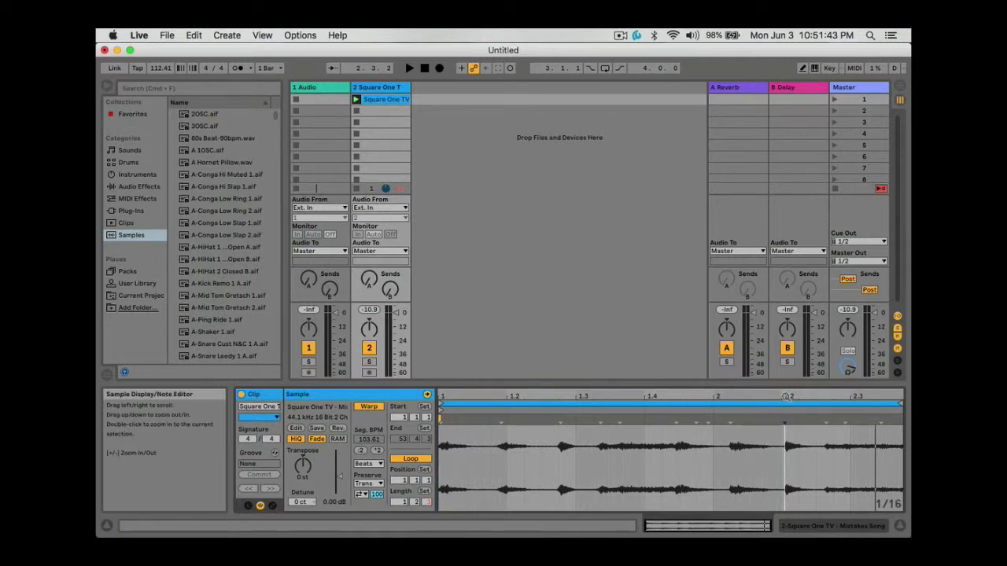
{"action": "left_click_drag", "start_coordinate": [784, 397], "coordinate": [777, 424]}
{"action": "mouse_move", "coordinate": [783, 421]}
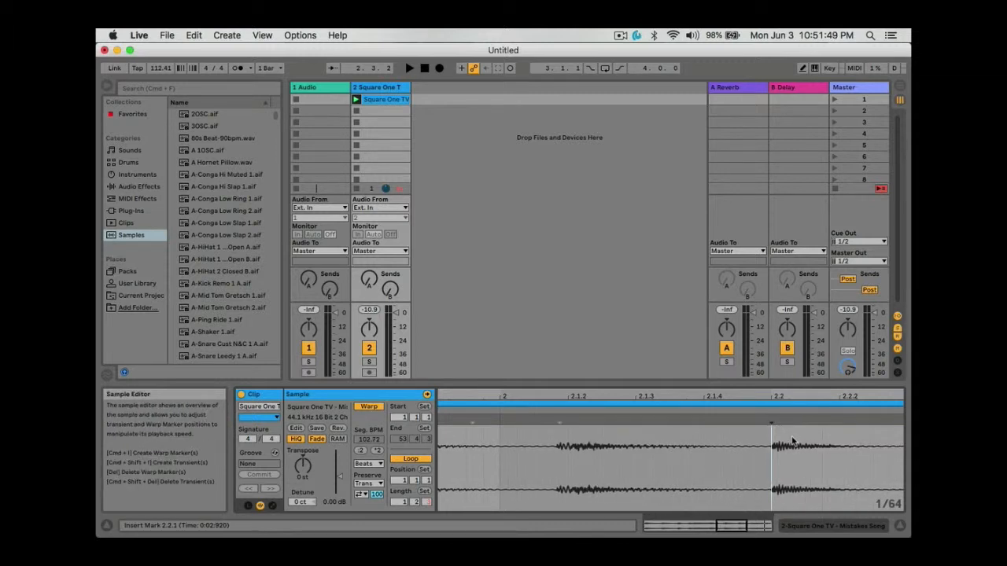
{"action": "left_click_drag", "start_coordinate": [755, 396], "coordinate": [756, 350]}
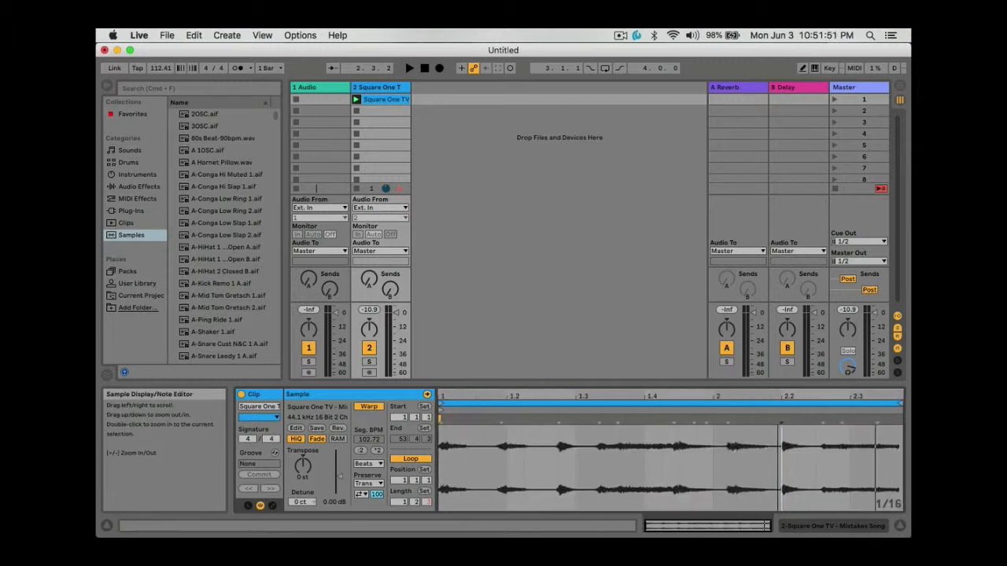
{"action": "key", "text": "space"}
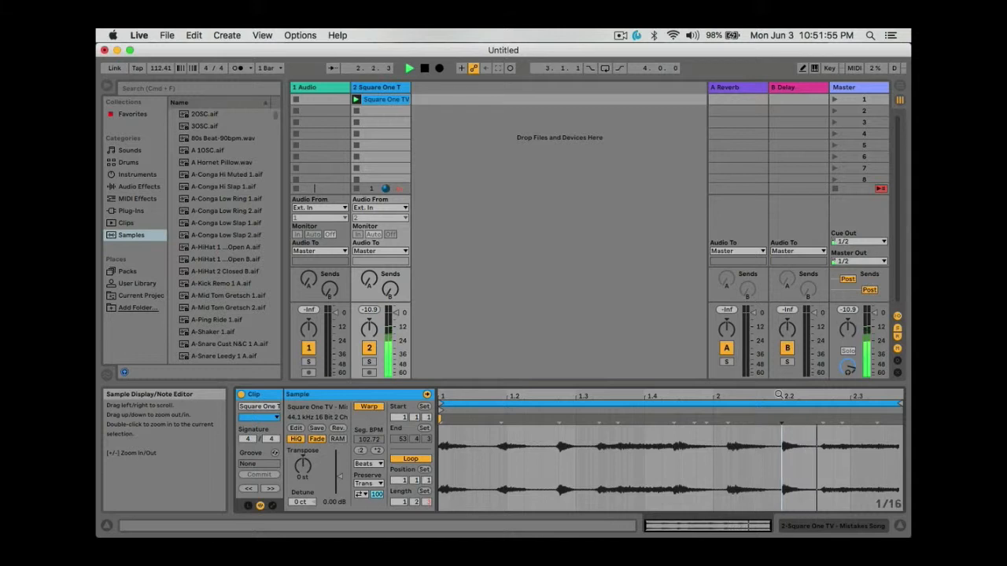
{"action": "key", "text": "space"}
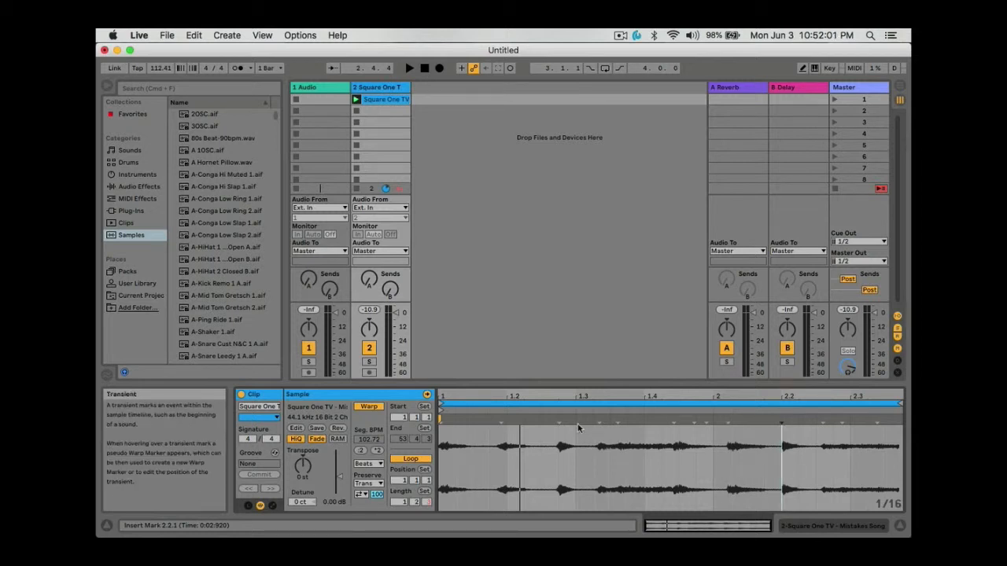
{"action": "key", "text": "space"}
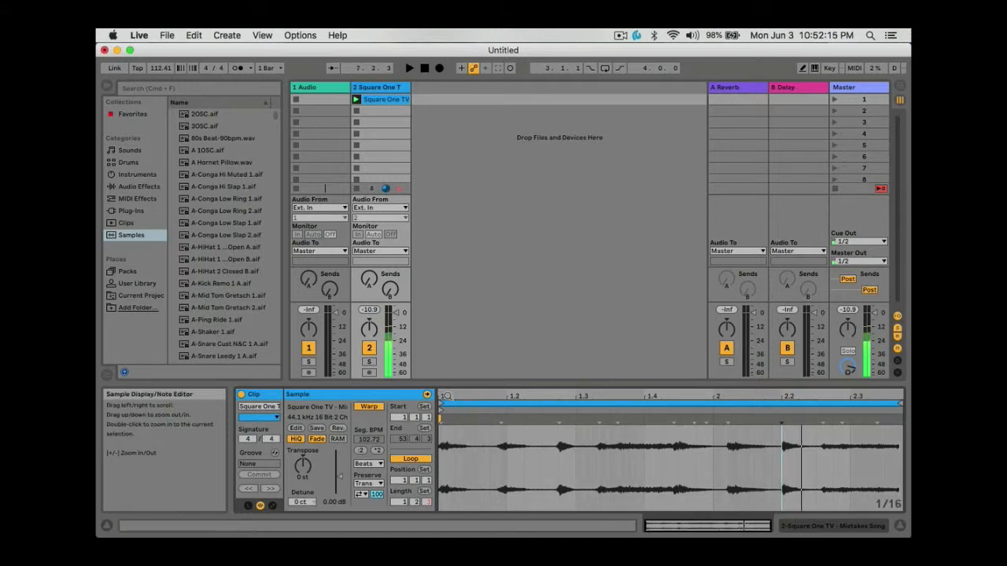
Shift the clip's first warp marker slightly later than 1.1.1 and audition the loop.
{"action": "left_click_drag", "start_coordinate": [446, 396], "coordinate": [446, 433]}
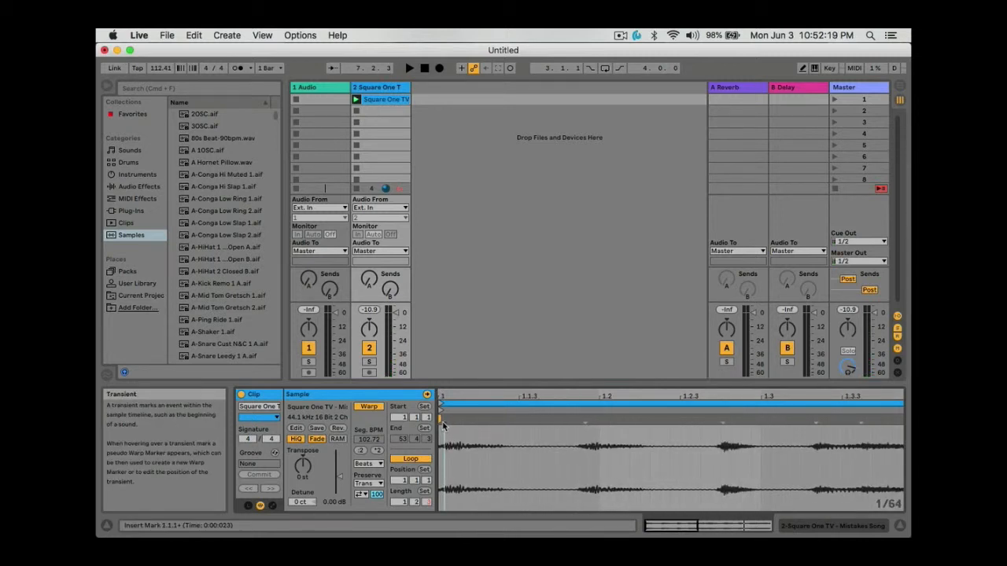
{"action": "left_click", "coordinate": [460, 425]}
{"action": "left_click", "coordinate": [445, 427]}
{"action": "left_click_drag", "start_coordinate": [444, 426], "coordinate": [439, 425]}
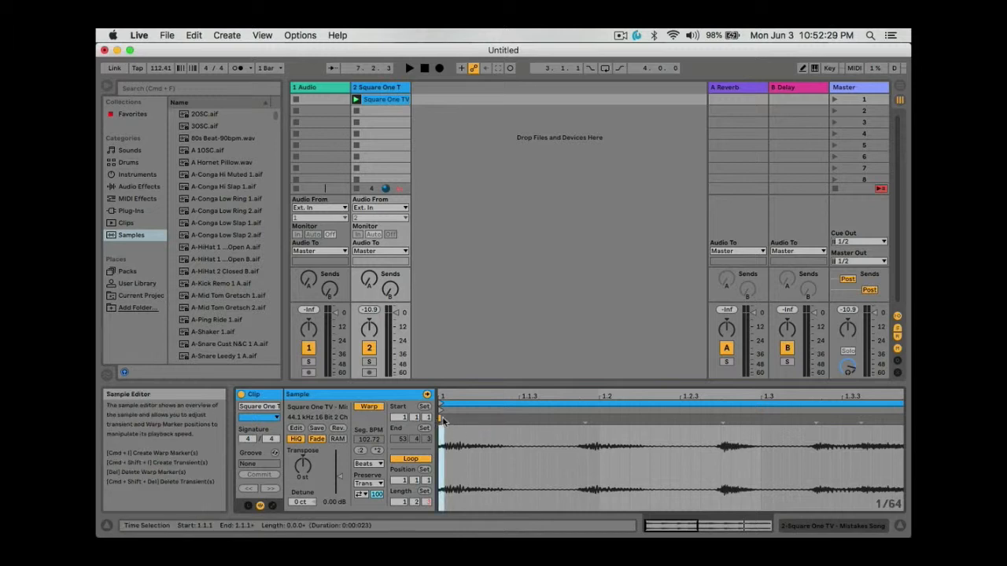
{"action": "left_click", "coordinate": [441, 422]}
{"action": "left_click_drag", "start_coordinate": [442, 418], "coordinate": [447, 417]}
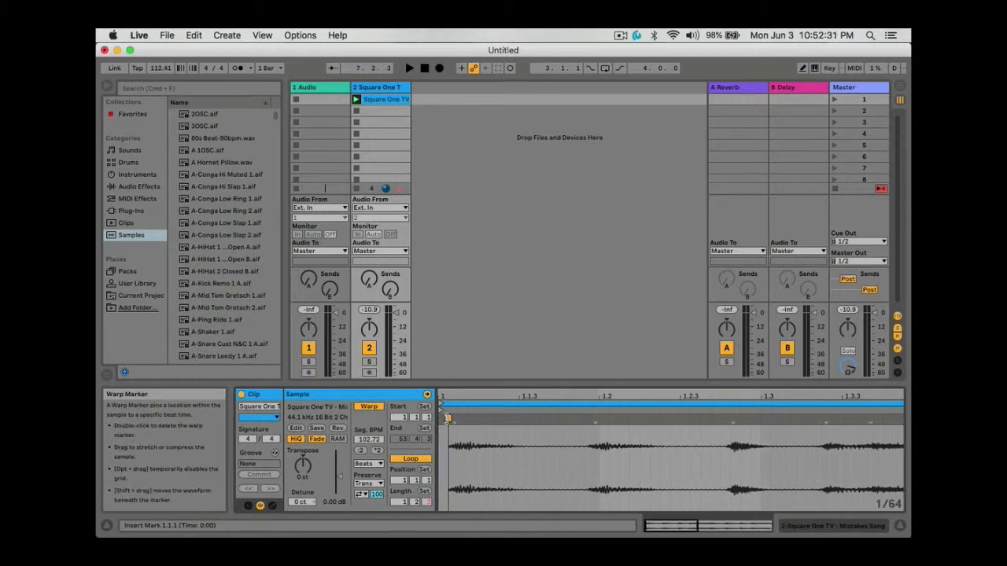
{"action": "key", "text": "space"}
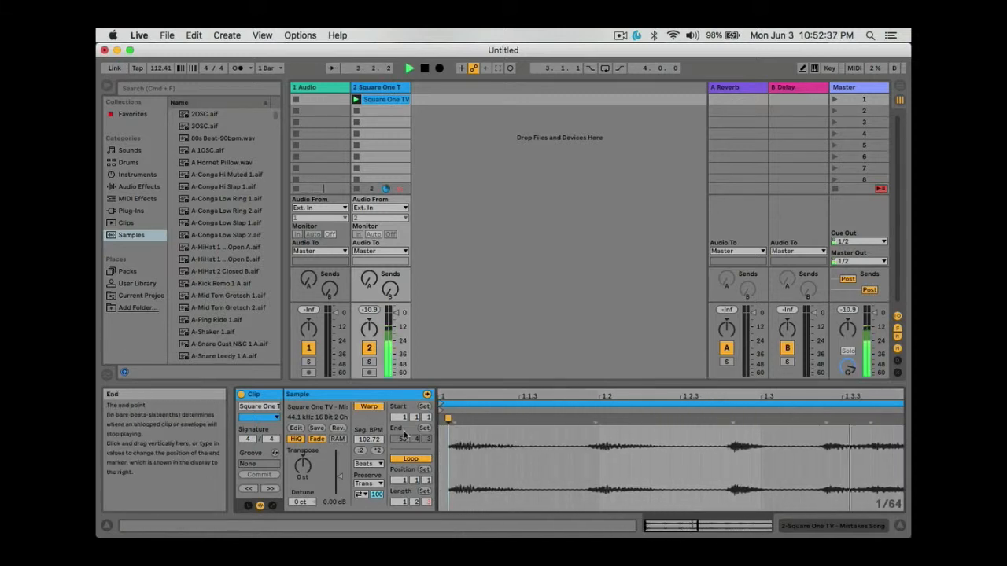
Return the first warp marker to the clip start at 1.1.1 and audition the loop again.
{"action": "left_click_drag", "start_coordinate": [475, 393], "coordinate": [475, 441]}
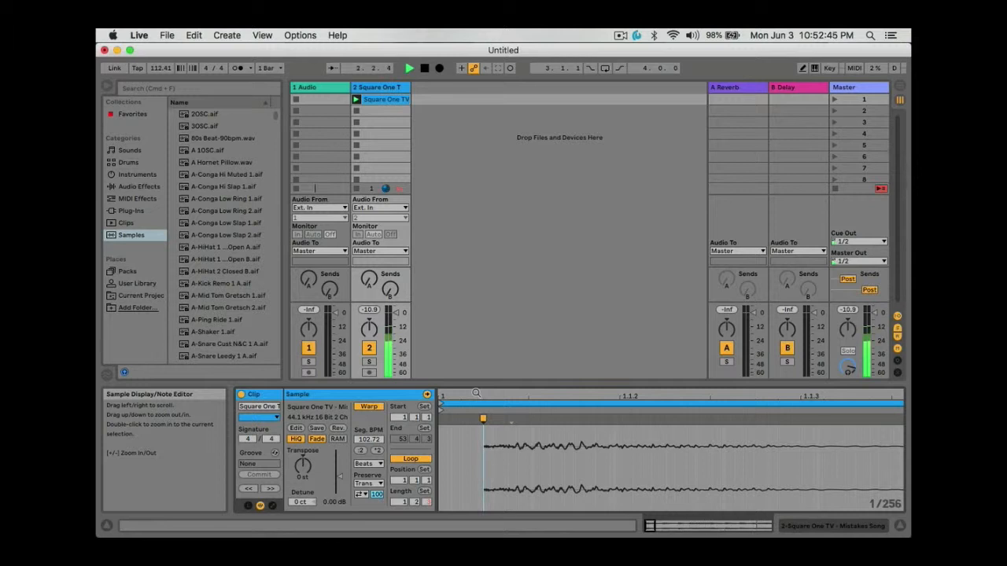
{"action": "key", "text": "space"}
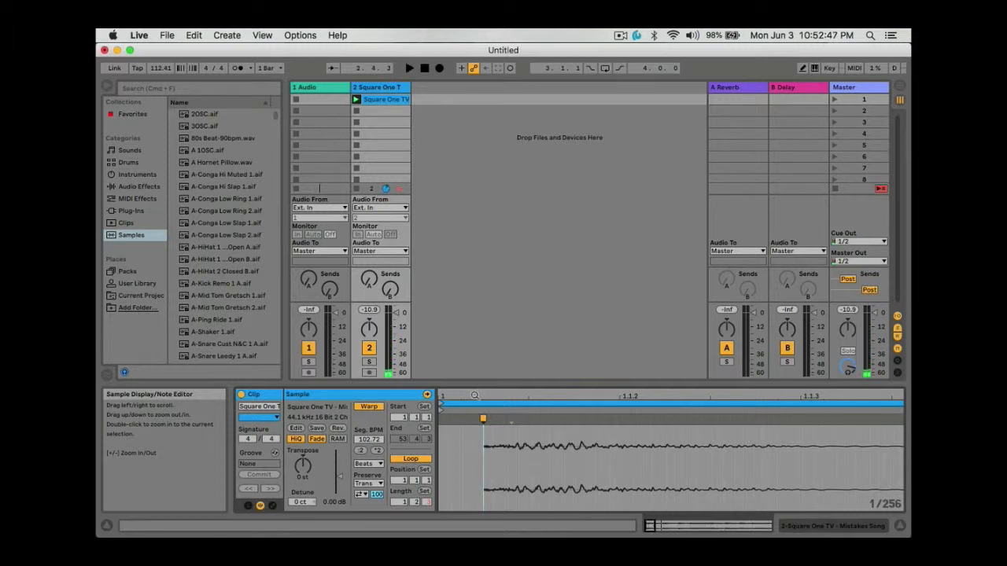
{"action": "mouse_move", "coordinate": [482, 418]}
{"action": "left_mouse_down"}
{"action": "mouse_move", "coordinate": [442, 422]}
{"action": "mouse_move", "coordinate": [445, 343]}
{"action": "left_mouse_up"}
{"action": "key", "text": "space"}
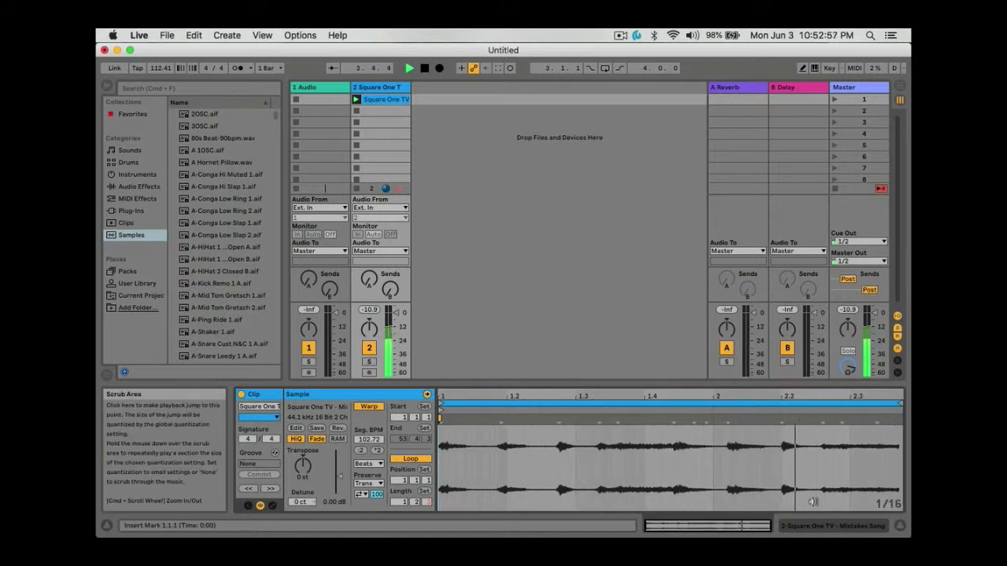
{"action": "key", "text": "space"}
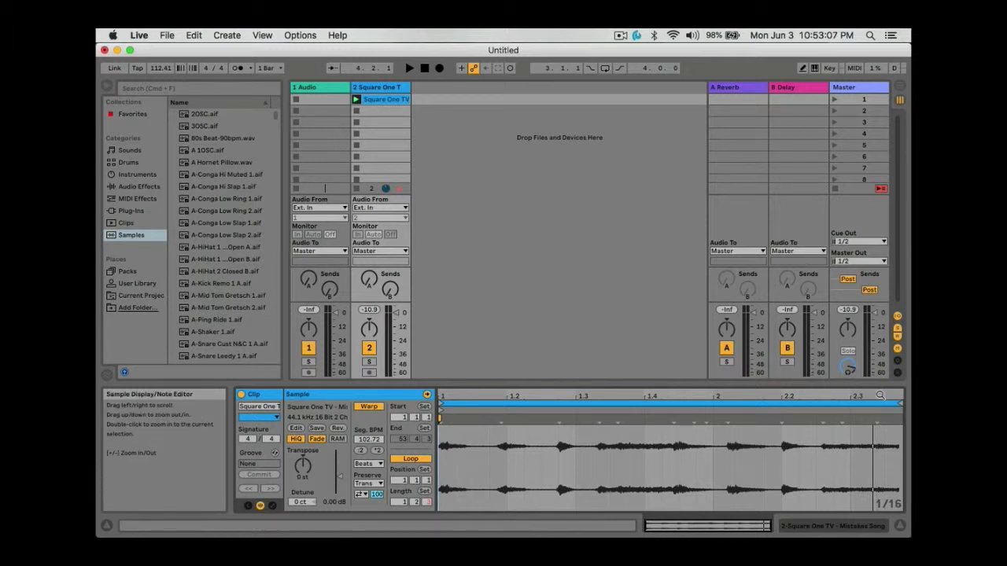
Try stretching the loop's ending by moving its last transient slightly later, between 2.3.2 and 2.3.3, and audition it.
{"action": "left_click_drag", "start_coordinate": [879, 394], "coordinate": [880, 398]}
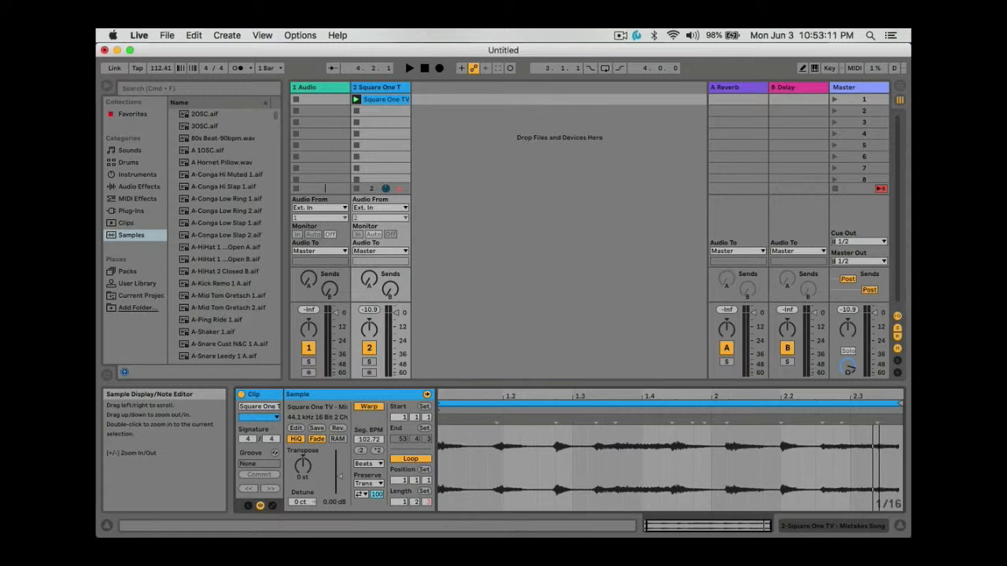
{"action": "mouse_move", "coordinate": [880, 399]}
{"action": "left_mouse_down"}
{"action": "mouse_move", "coordinate": [880, 432]}
{"action": "mouse_move", "coordinate": [721, 395]}
{"action": "mouse_move", "coordinate": [669, 395]}
{"action": "mouse_move", "coordinate": [659, 422]}
{"action": "mouse_move", "coordinate": [796, 397]}
{"action": "left_mouse_up"}
{"action": "mouse_move", "coordinate": [656, 422]}
{"action": "key", "text": "space"}
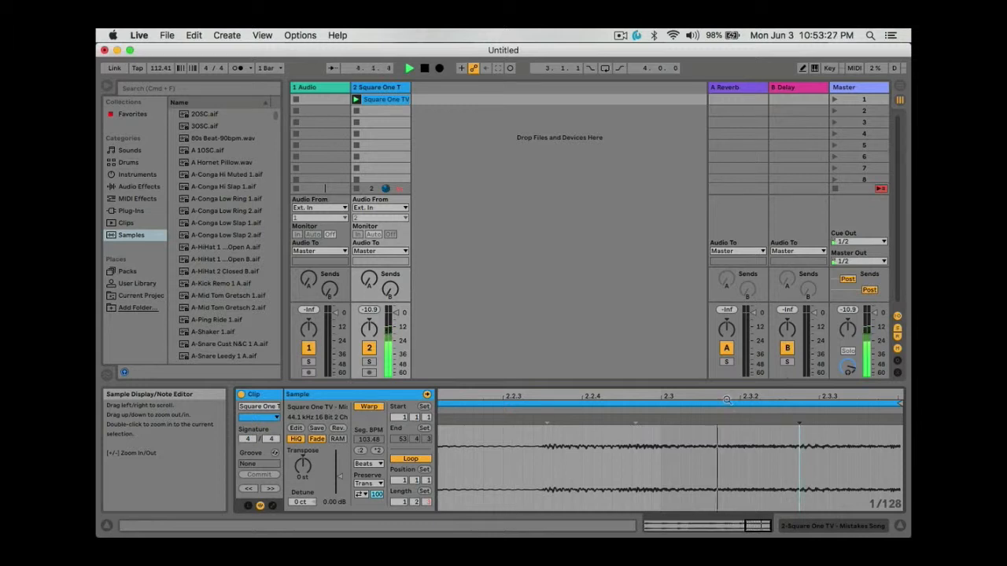
{"action": "left_click_drag", "start_coordinate": [668, 395], "coordinate": [834, 396]}
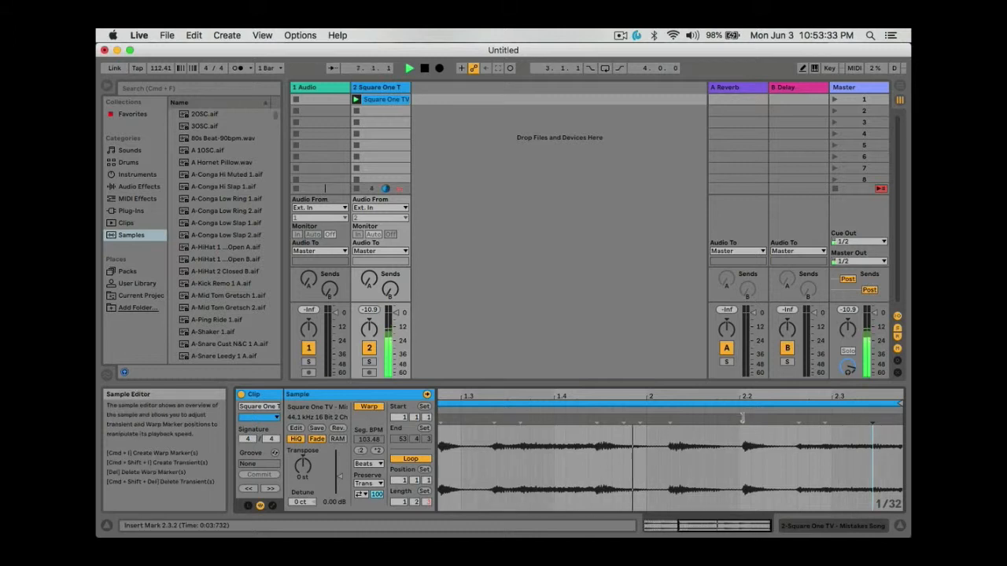
{"action": "key", "text": "space"}
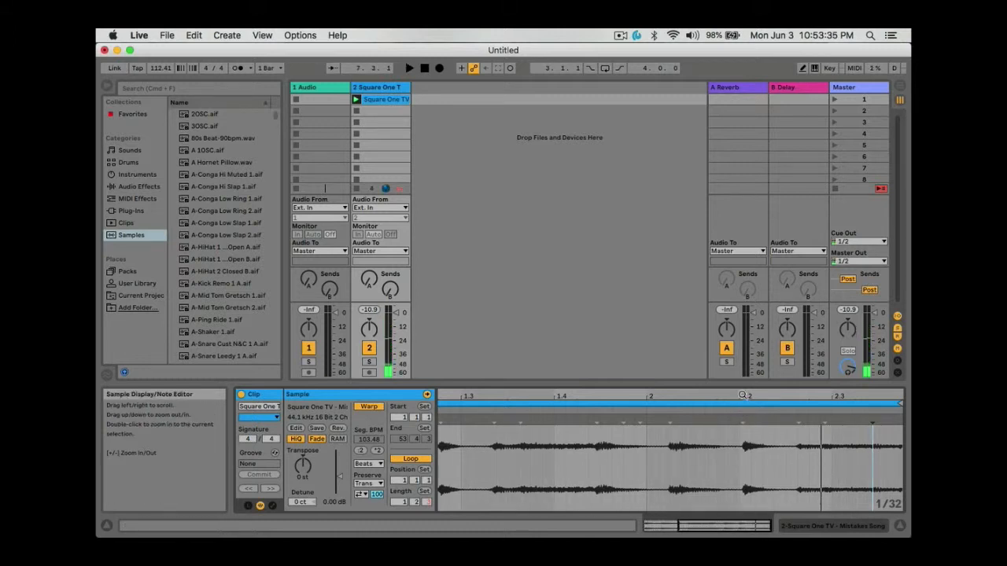
Realign the transient near beat 2.2 to the 2.2 grid line and audition the loop.
{"action": "left_click_drag", "start_coordinate": [742, 395], "coordinate": [738, 422]}
{"action": "mouse_move", "coordinate": [744, 420]}
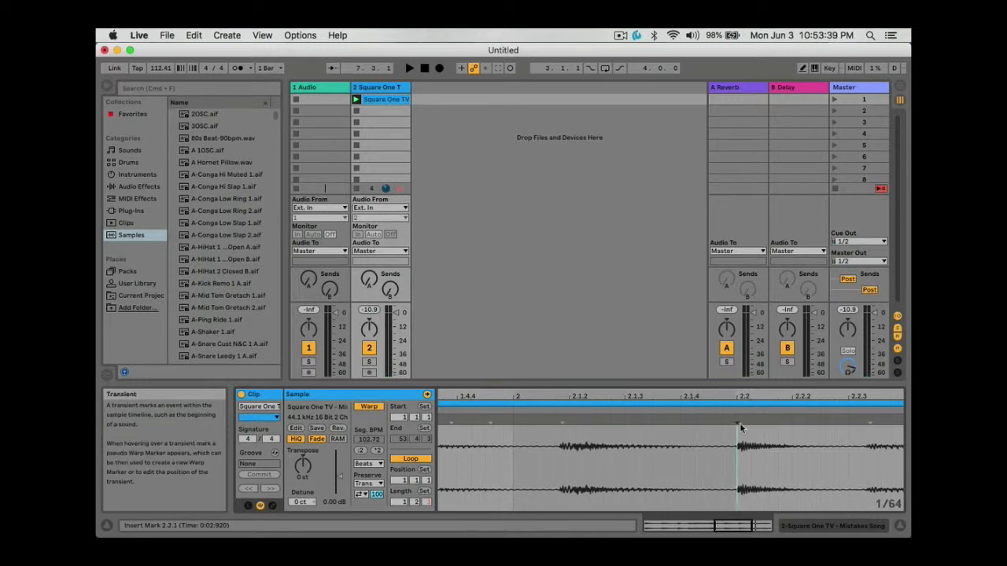
{"action": "key", "text": "space"}
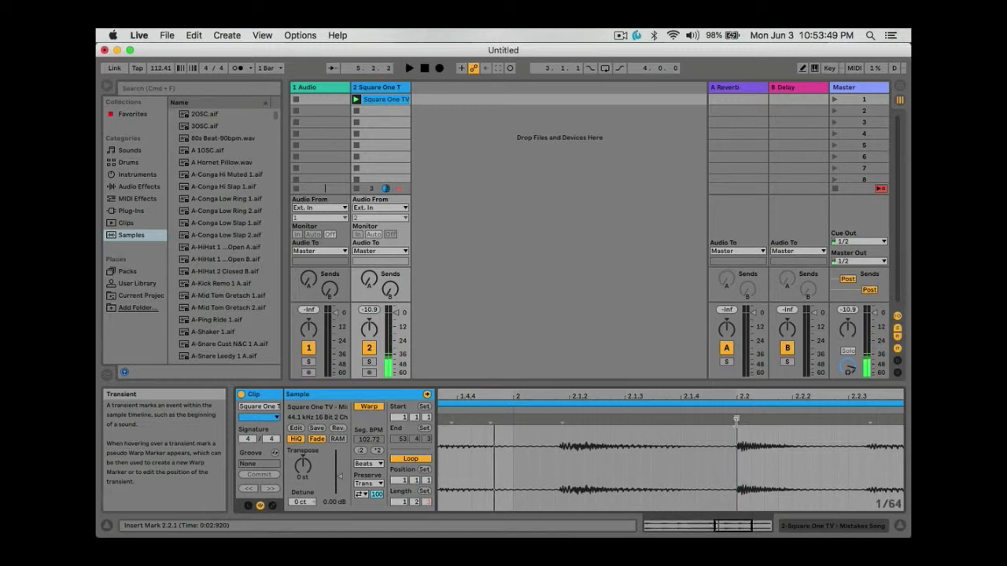
Move the loop's last transient later in two small amounts, to just before 2.3.3, auditioning the loop after each move.
{"action": "scroll", "coordinate": [764, 443], "scroll_direction": "right", "scroll_amount": 5}
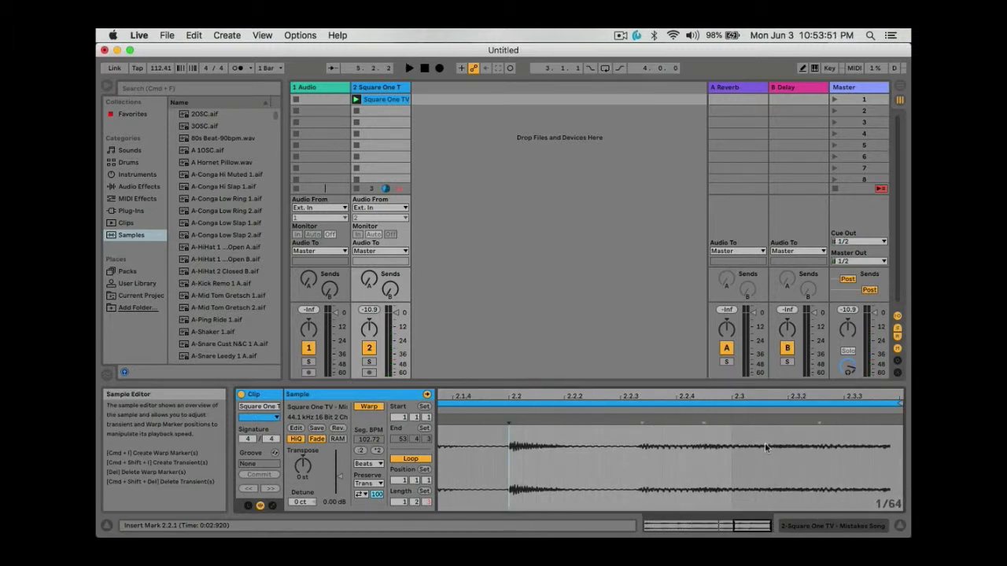
{"action": "left_click_drag", "start_coordinate": [818, 423], "coordinate": [823, 423]}
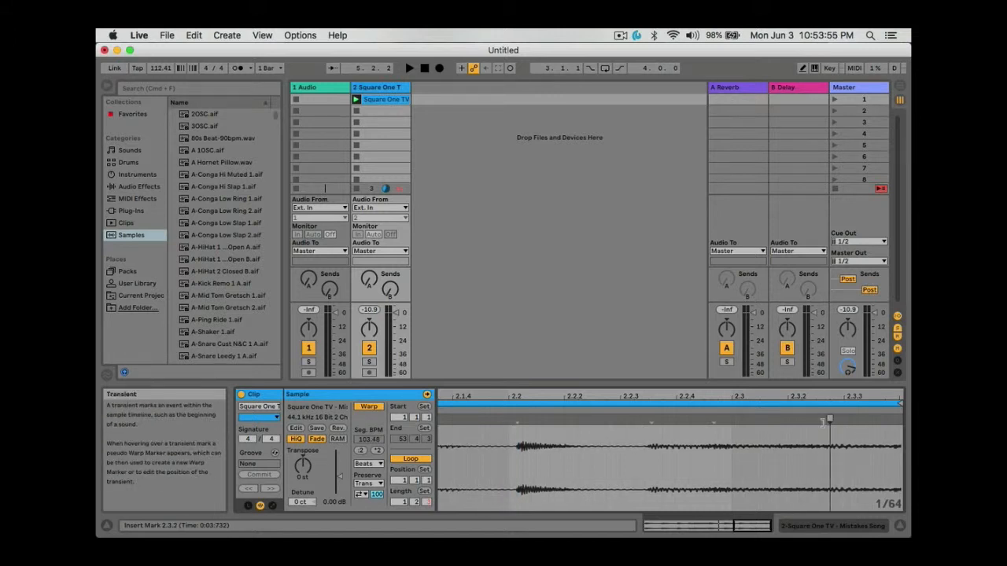
{"action": "key", "text": "space"}
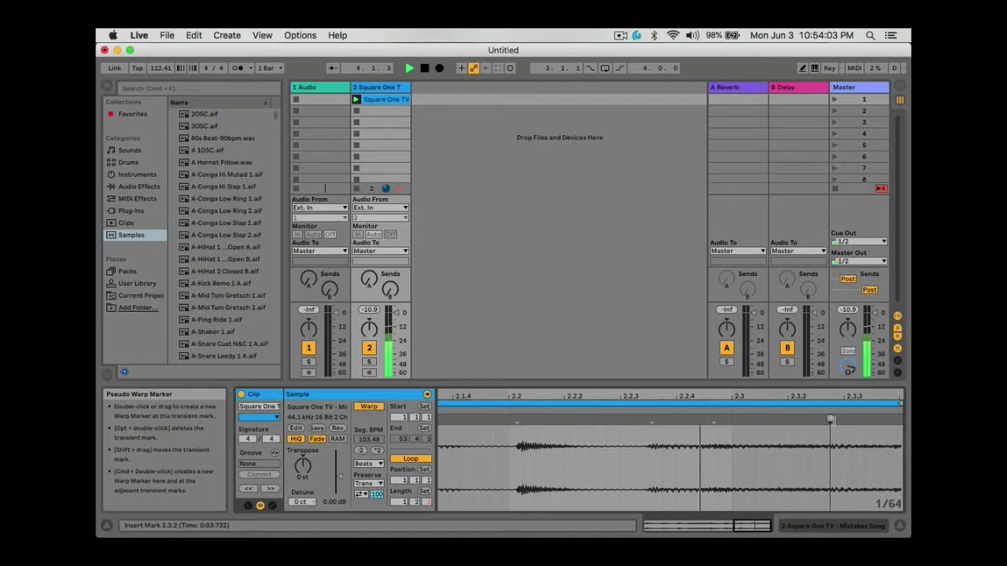
{"action": "left_click_drag", "start_coordinate": [832, 421], "coordinate": [842, 419]}
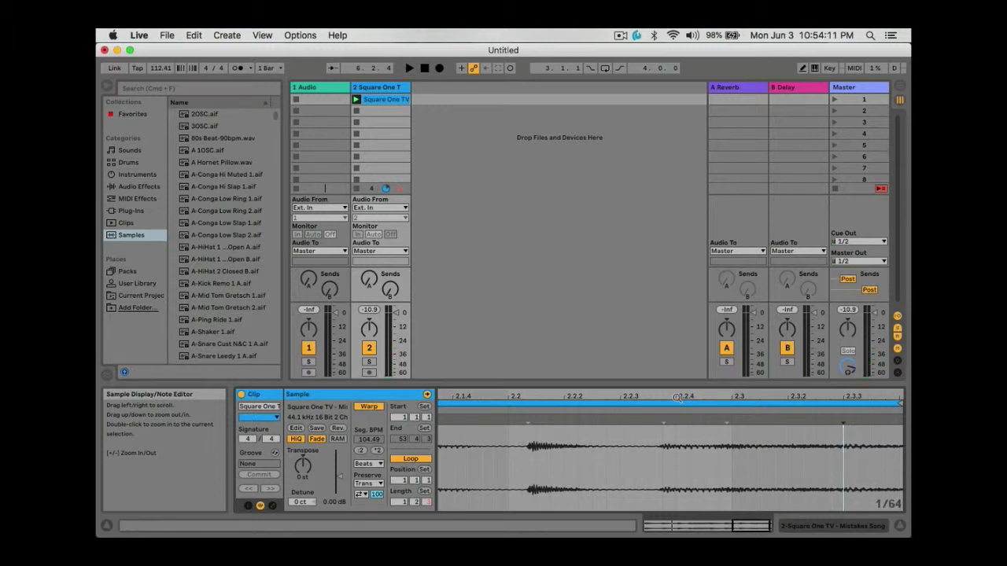
{"action": "key", "text": "space"}
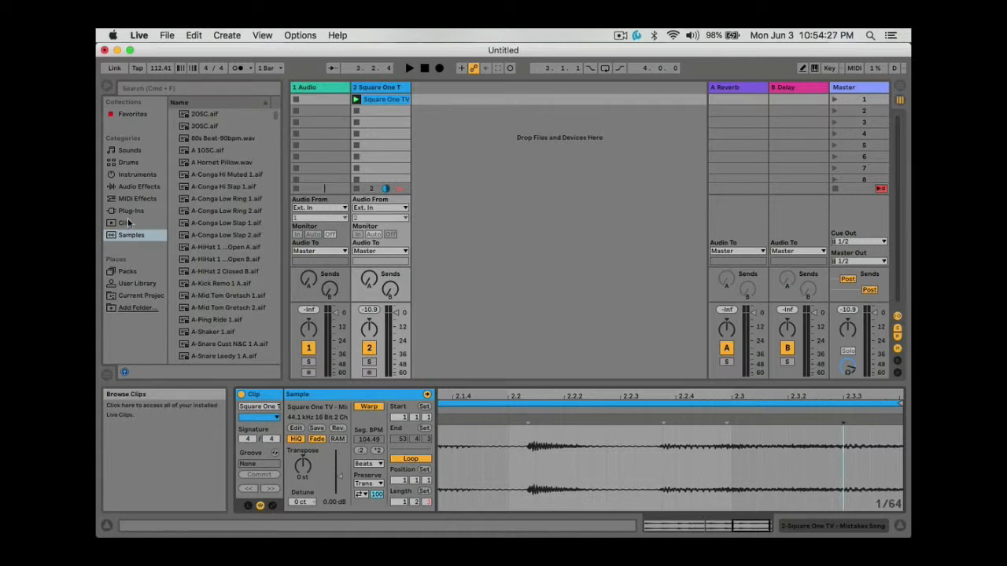
Browse the audio effects and add EQ Three to the Square One TV track.
{"action": "left_click", "coordinate": [126, 189]}
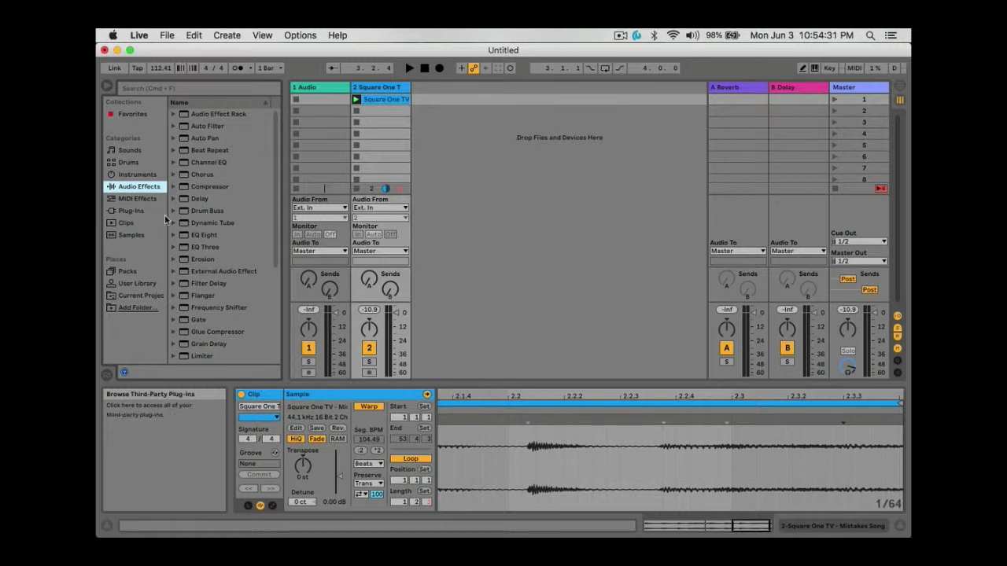
{"action": "scroll", "coordinate": [206, 276], "scroll_direction": "down", "scroll_amount": 3}
{"action": "scroll", "coordinate": [206, 277], "scroll_direction": "down", "scroll_amount": 1}
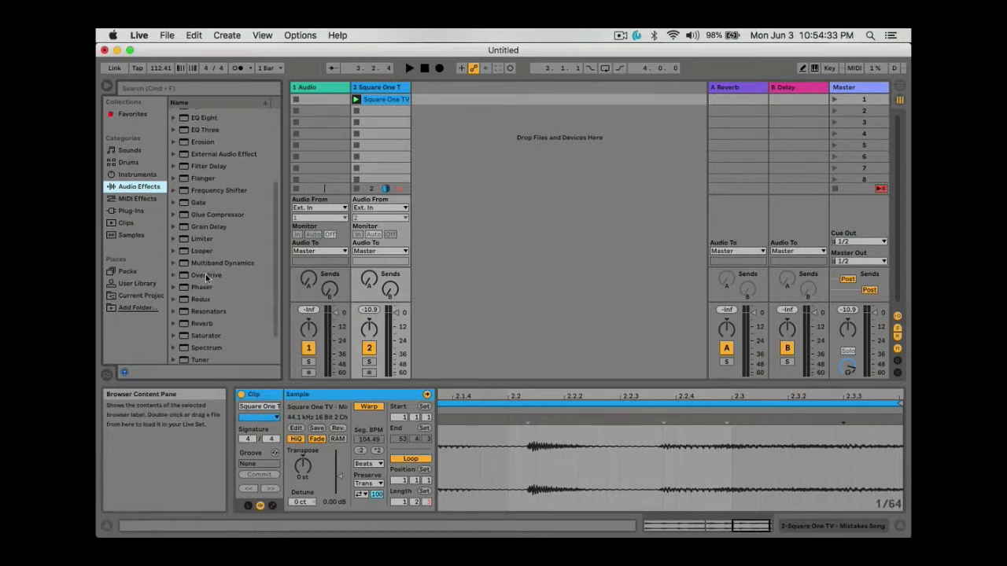
{"action": "scroll", "coordinate": [206, 274], "scroll_direction": "up", "scroll_amount": 1}
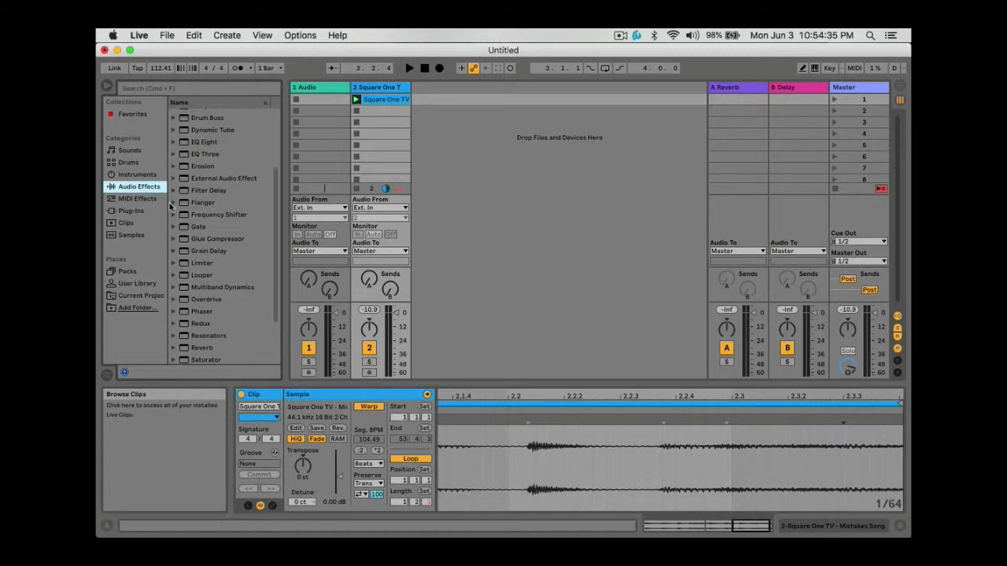
{"action": "left_click", "coordinate": [199, 155]}
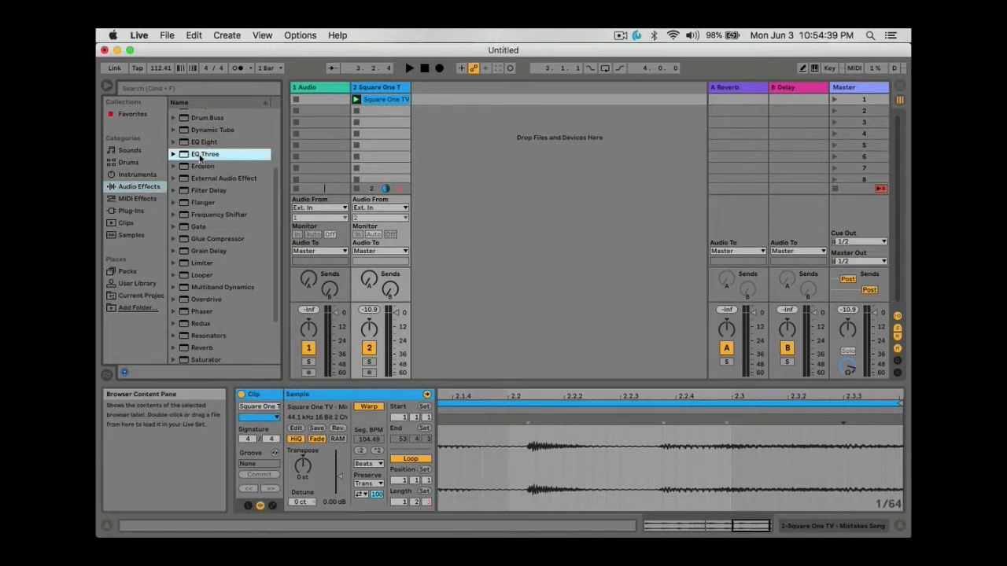
{"action": "left_click_drag", "start_coordinate": [200, 157], "coordinate": [378, 90]}
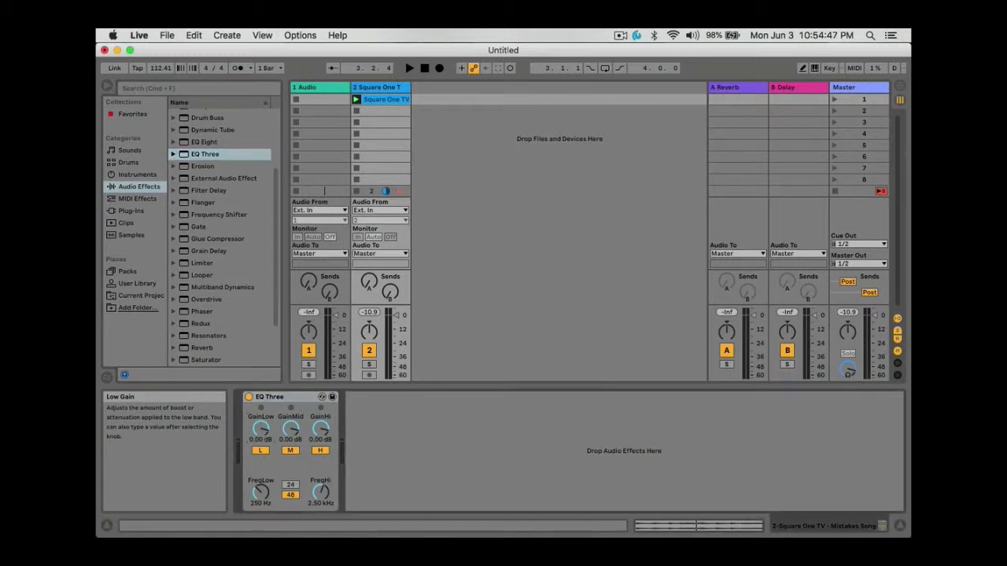
Cut EQ Three's low and mid gains to -inf dB, set FreqLow to 50.0 Hz and FreqHi to 14.0 kHz, and audition the loop.
{"action": "left_click_drag", "start_coordinate": [262, 432], "coordinate": [262, 464]}
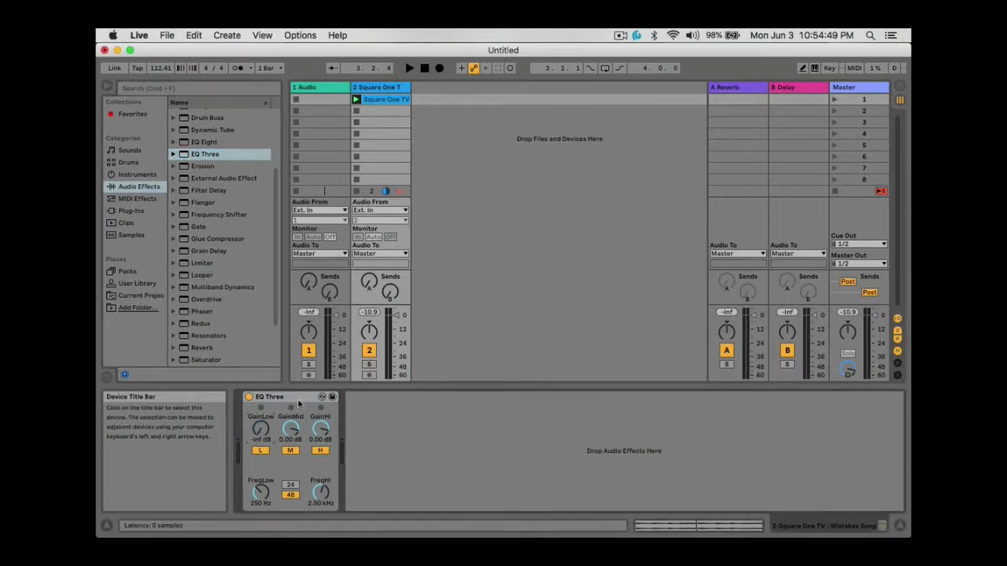
{"action": "left_click_drag", "start_coordinate": [290, 429], "coordinate": [291, 455]}
{"action": "left_click_drag", "start_coordinate": [263, 492], "coordinate": [263, 516]}
{"action": "left_click_drag", "start_coordinate": [323, 495], "coordinate": [330, 469]}
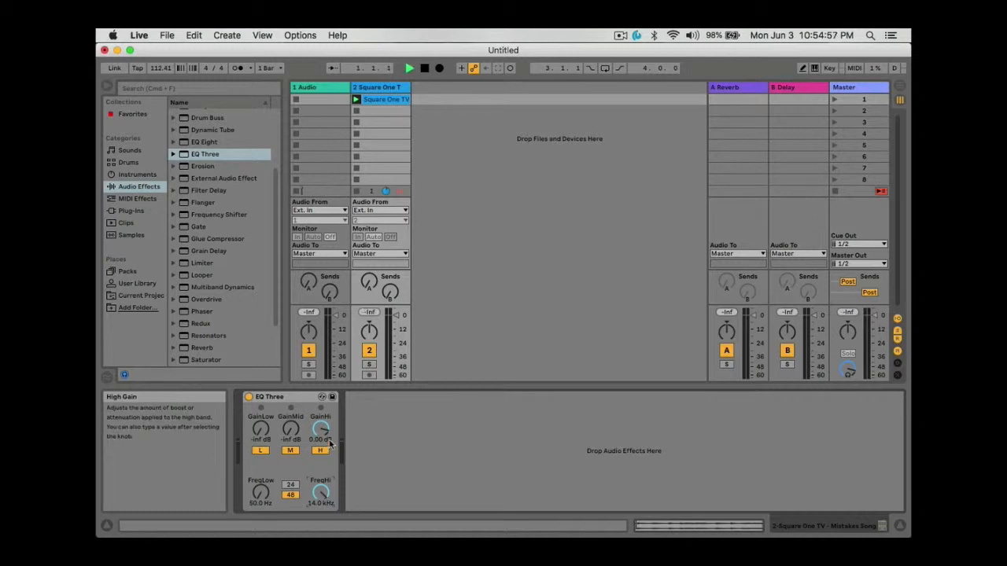
{"action": "key", "text": "space"}
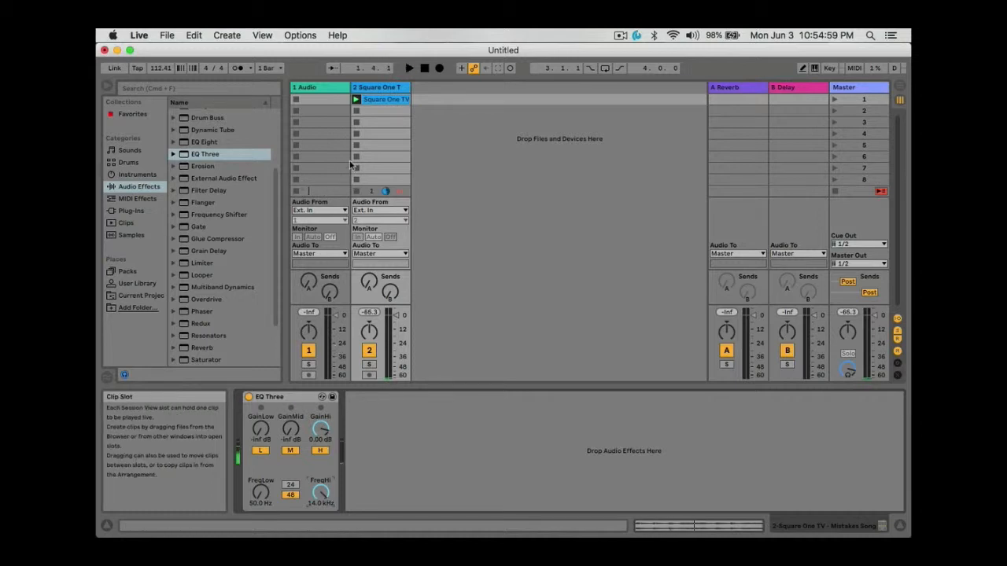
{"action": "left_click", "coordinate": [356, 100]}
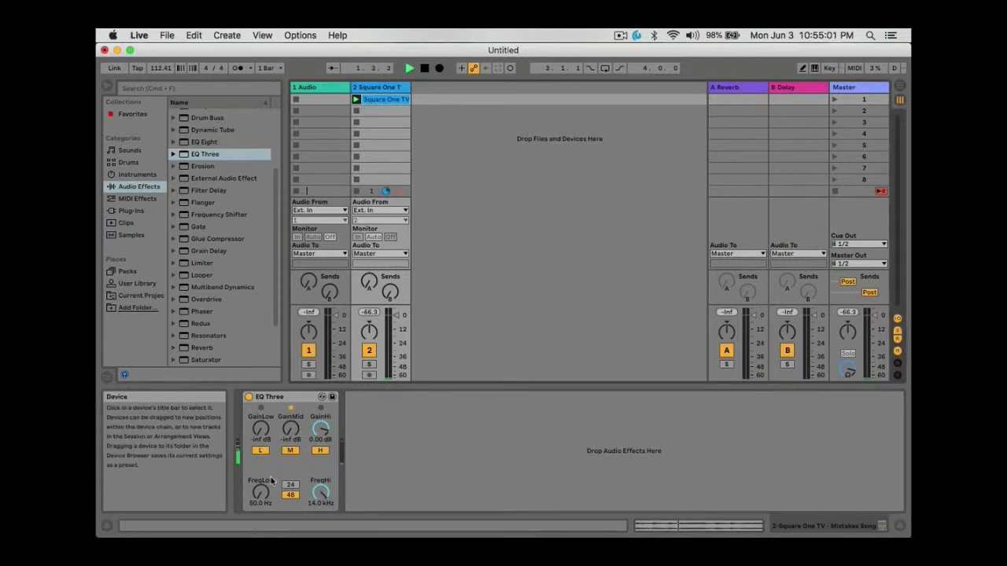
While the loop plays, set EQ Three's FreqLow to 2.59 kHz, GainMid to 0.92 dB and GainLow to -15.6 dB.
{"action": "left_click_drag", "start_coordinate": [260, 493], "coordinate": [260, 466]}
{"action": "left_click_drag", "start_coordinate": [290, 428], "coordinate": [291, 390]}
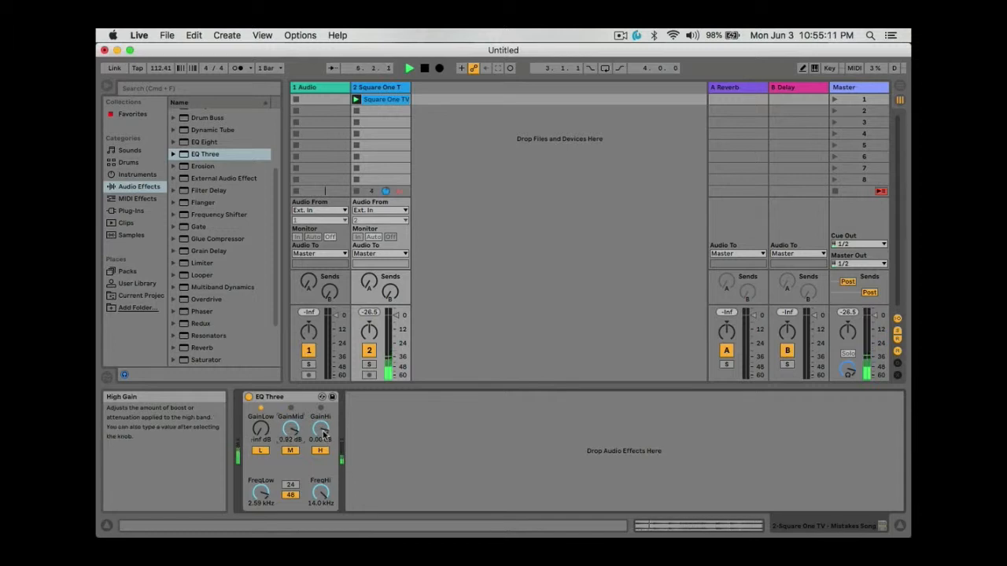
{"action": "left_click_drag", "start_coordinate": [260, 429], "coordinate": [261, 412]}
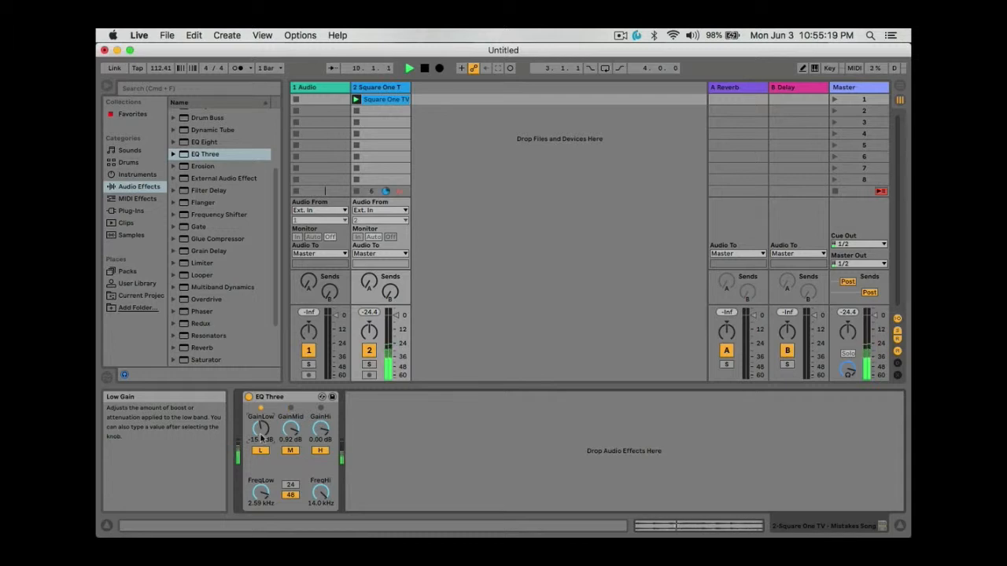
{"action": "key", "text": "space"}
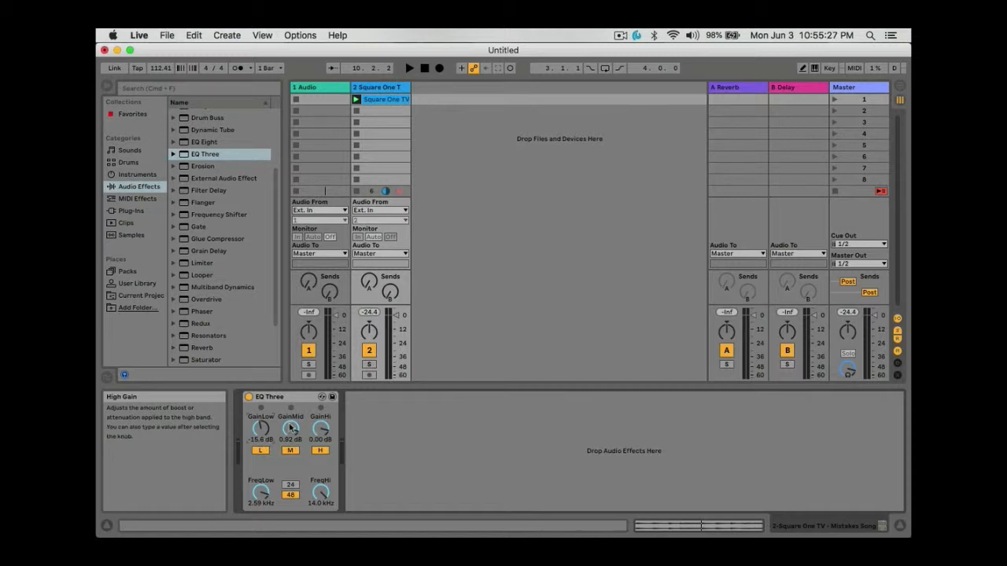
Turn off EQ Three's high band and, while auditioning the loop, raise GainMid to 3.14 dB and GainLow to about -10.8 dB.
{"action": "left_click", "coordinate": [319, 451]}
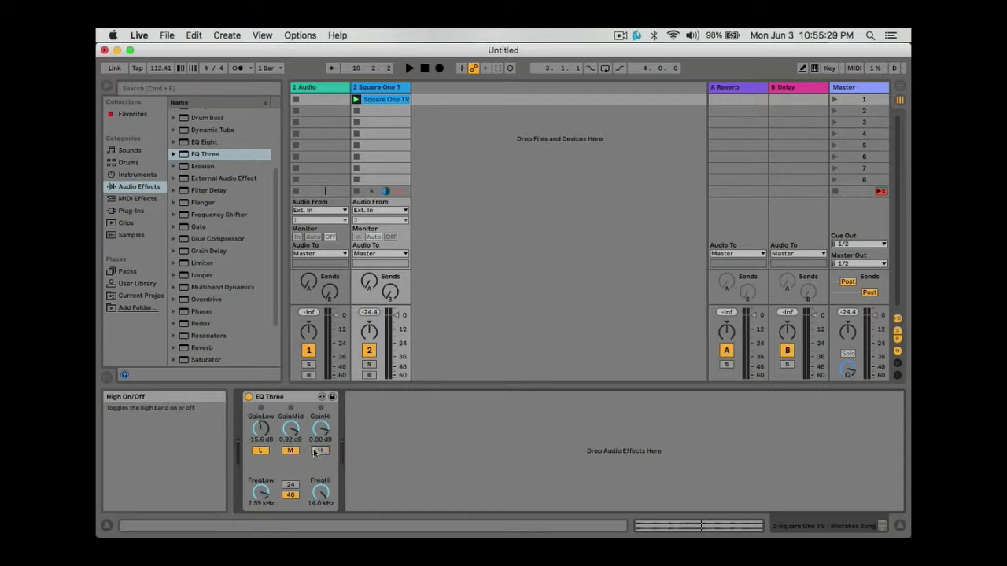
{"action": "key", "text": "space"}
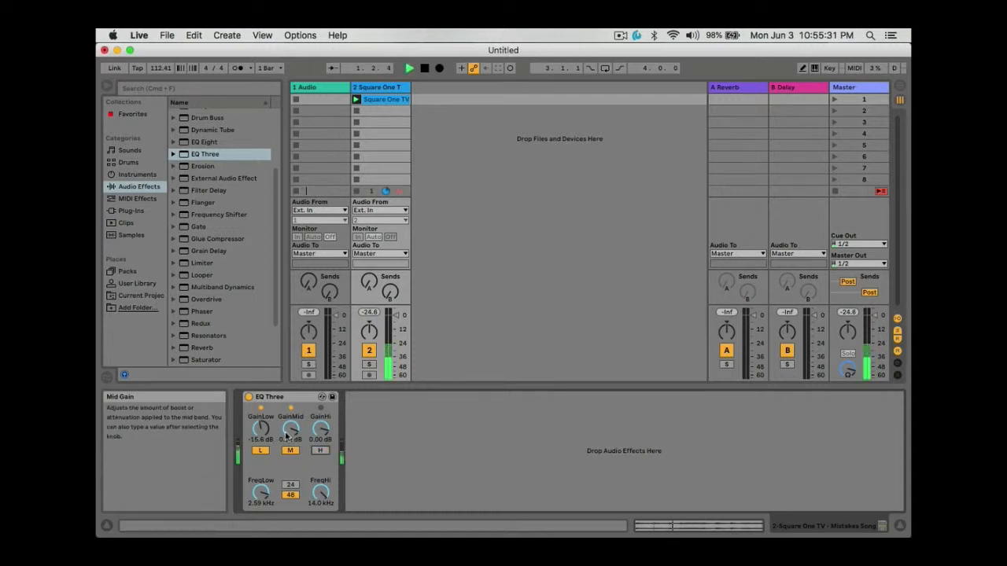
{"action": "left_click_drag", "start_coordinate": [288, 435], "coordinate": [262, 431]}
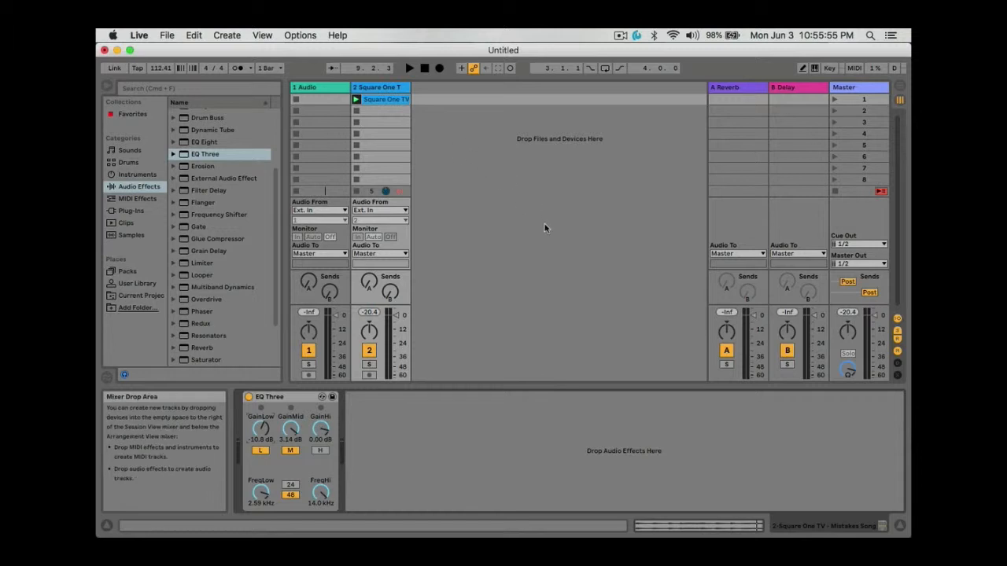
Show the Square One TV clip's sample again with the whole loop waveform in view.
{"action": "left_click", "coordinate": [385, 97]}
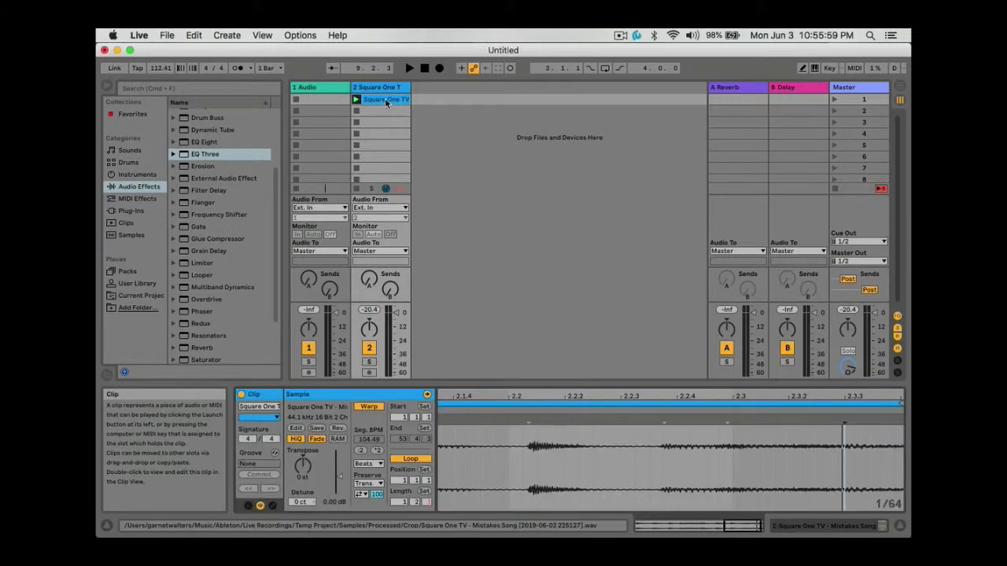
{"action": "left_click_drag", "start_coordinate": [519, 396], "coordinate": [519, 315]}
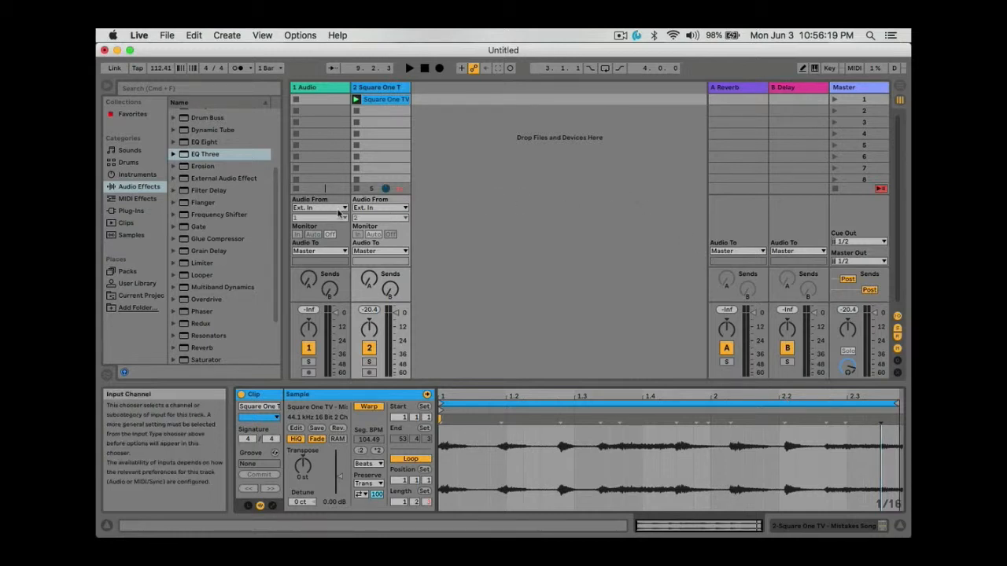
Browse the audio effects from the beginning of the list for another effect for the loop.
{"action": "scroll", "coordinate": [221, 143], "scroll_direction": "up", "scroll_amount": 4}
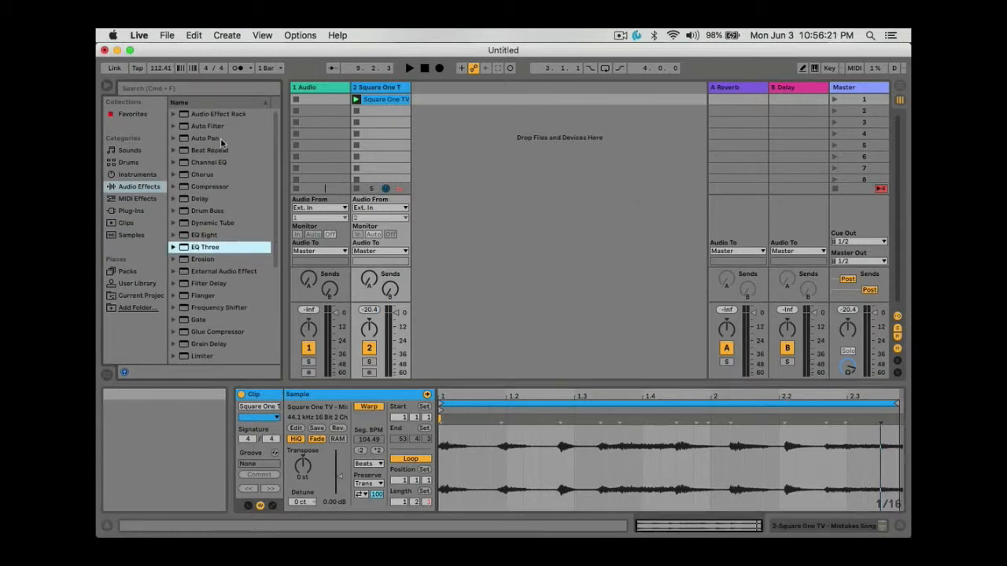